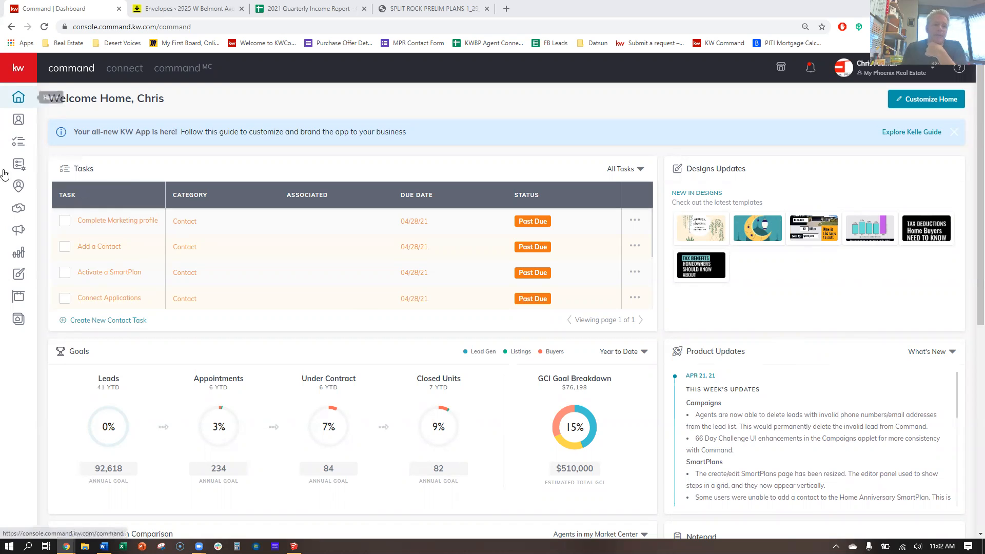
# Open Consumer from the sidebar to list the Agent Site Pages: New Team Page, 300363-contactus, Testimonials.
pyautogui.click(21, 321)
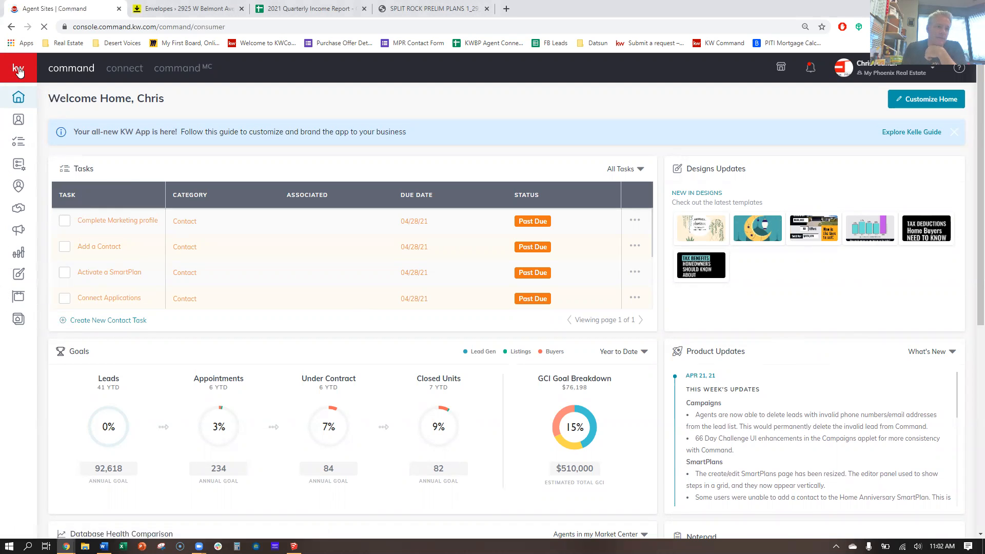
pyautogui.click(18, 71)
pyautogui.moveTo(29, 128)
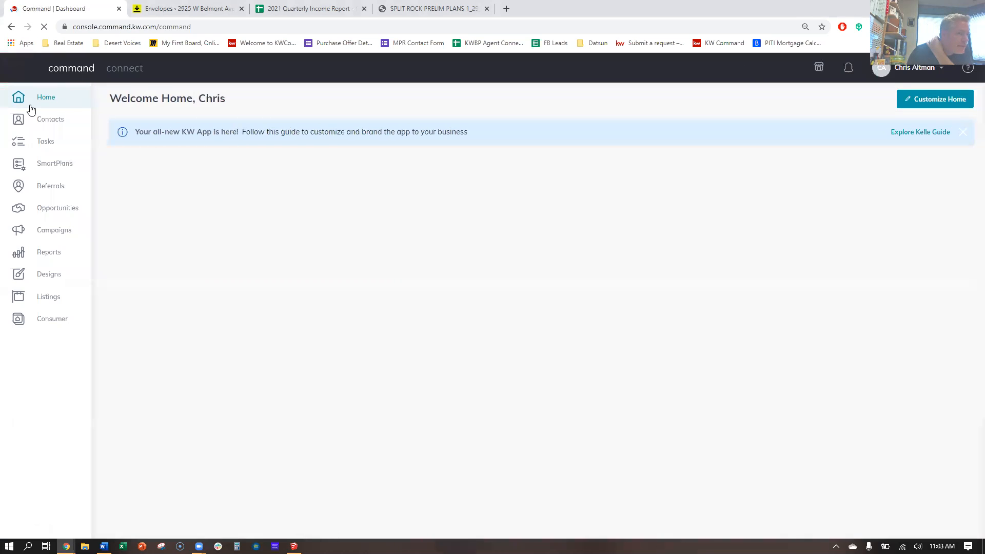
pyautogui.click(53, 319)
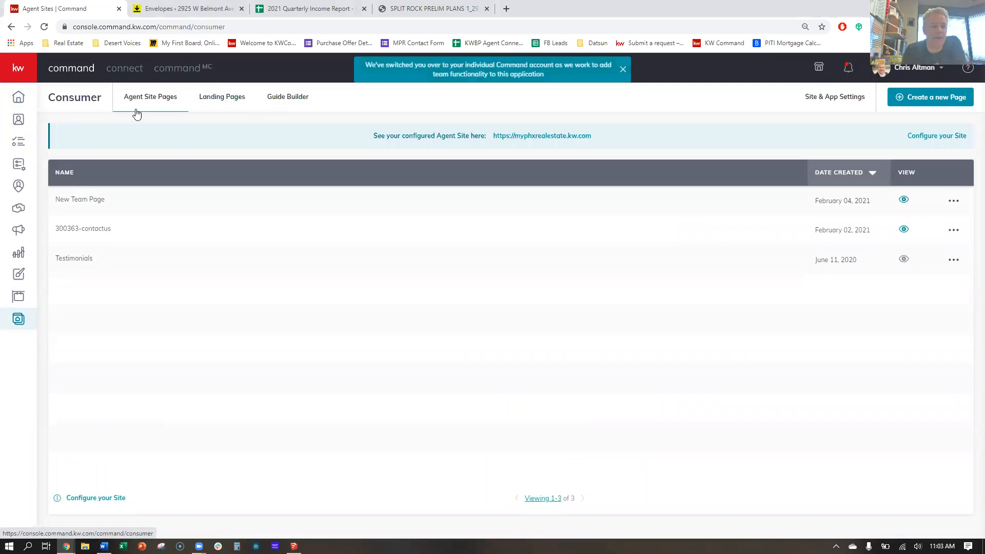
# View the Landing Pages and Guide Builder lists, then bring up Create a New Page over Landing Pages.
pyautogui.click(223, 99)
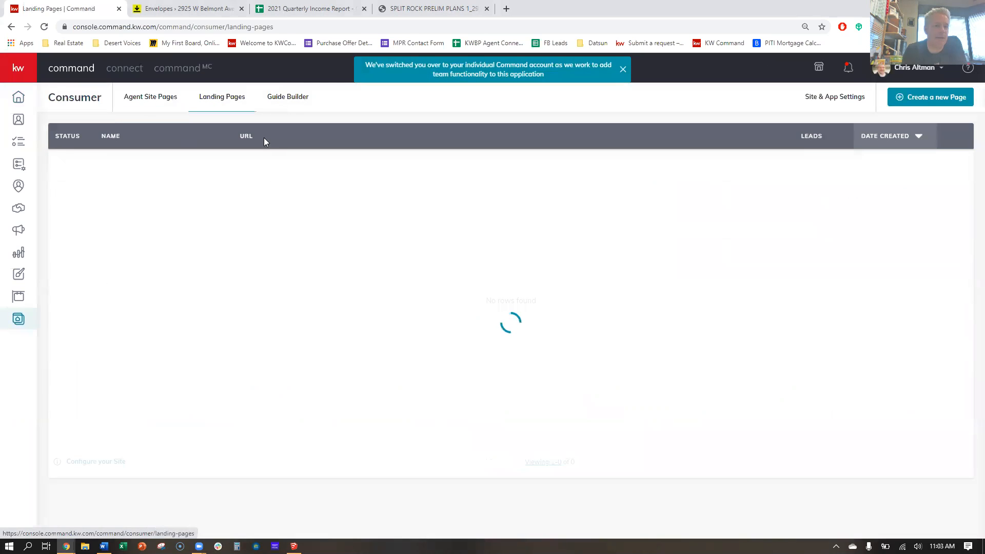
pyautogui.click(273, 102)
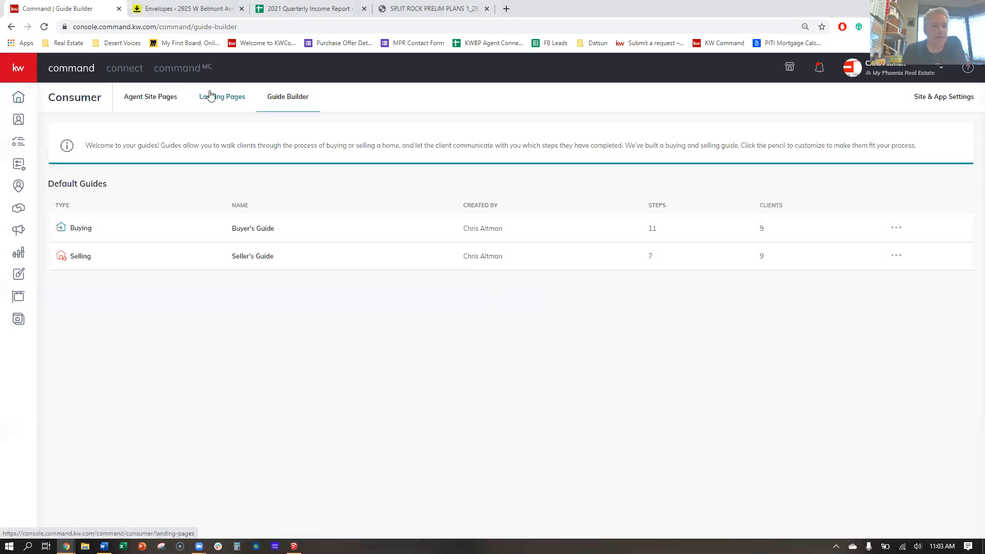
pyautogui.click(224, 98)
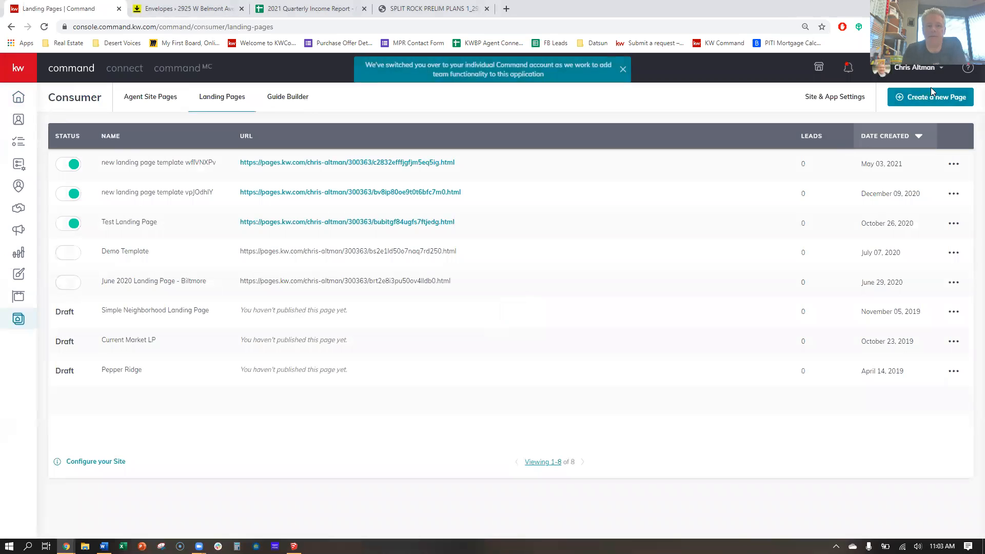
pyautogui.click(948, 97)
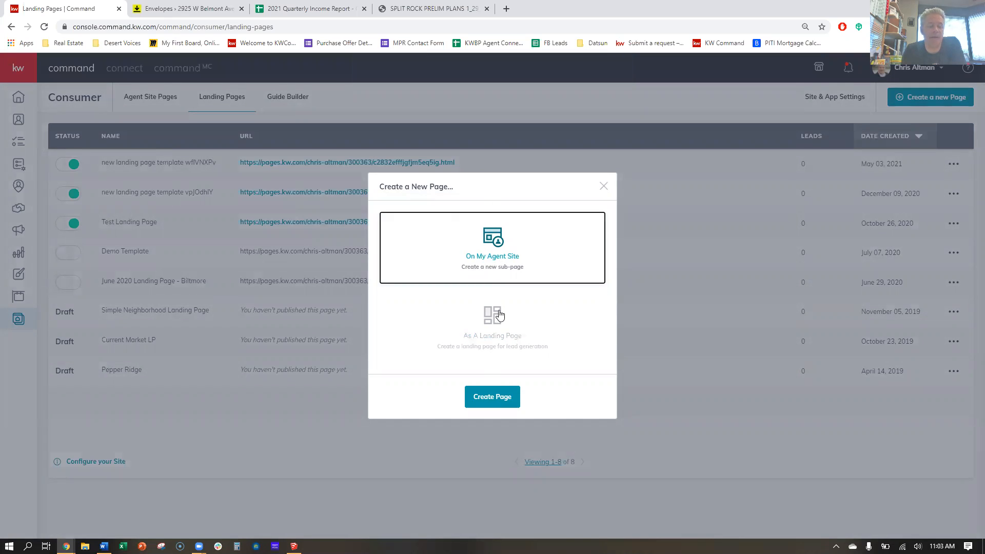
# Create a blank landing page, 'new landing page templot', with the As A Landing Page option.
pyautogui.click(501, 322)
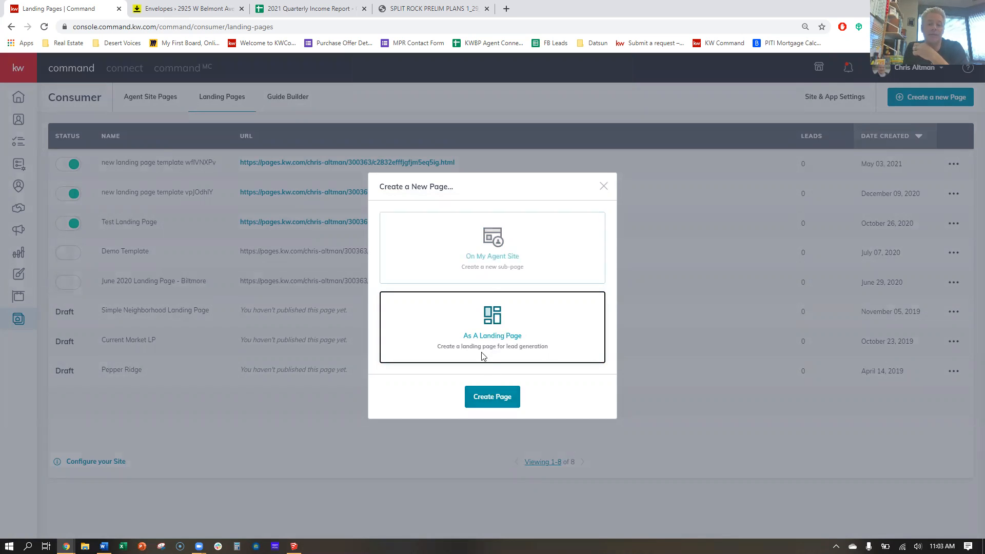
pyautogui.click(483, 397)
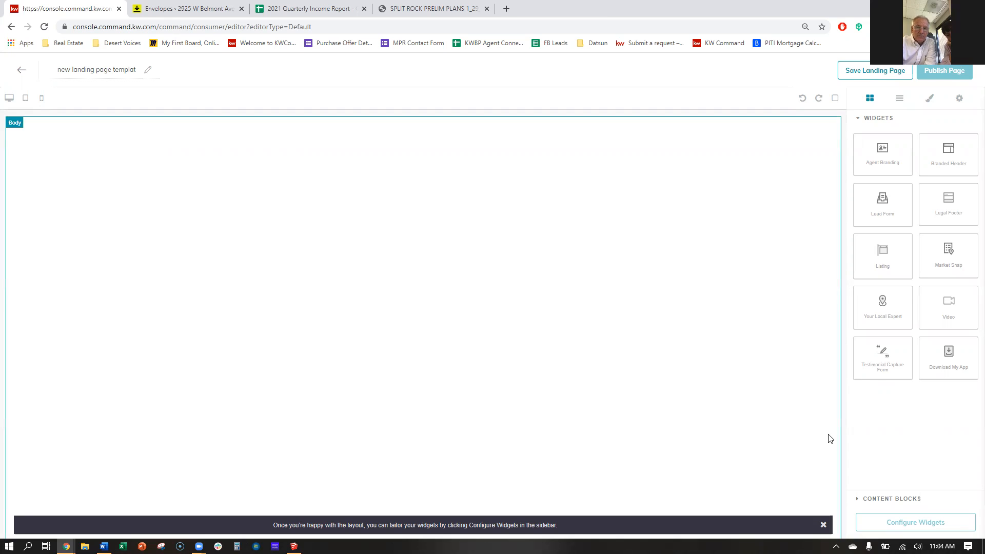
# Go back to the eight-page Landing Pages list and expand the labelled sidebar.
pyautogui.hotkey('alt', 'Left')
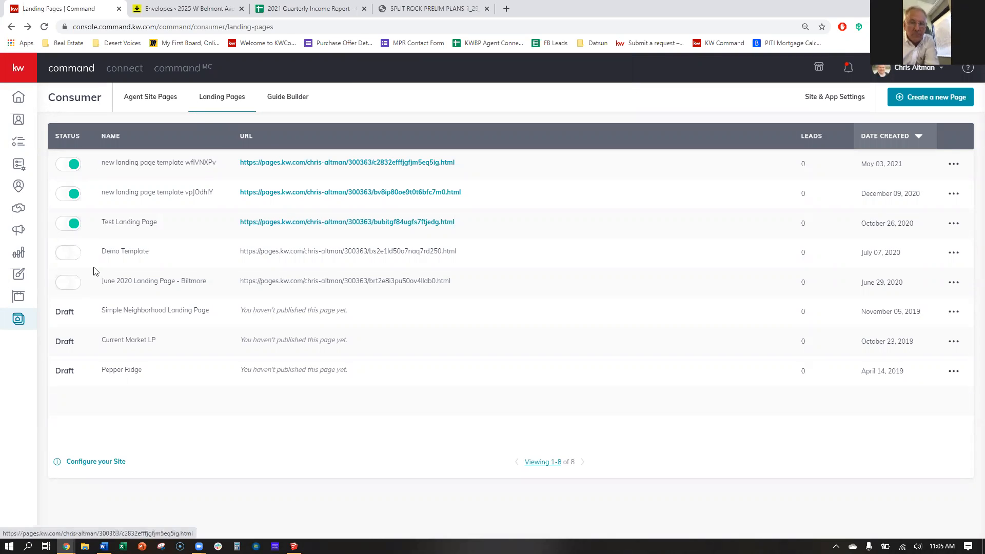
pyautogui.click(17, 68)
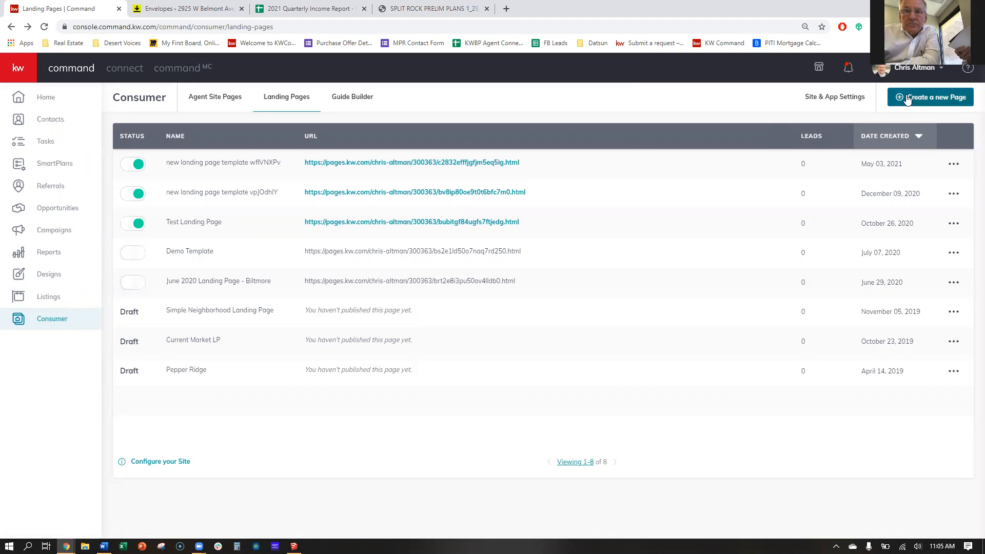
# Create another As A Landing Page page and open it empty in the editor.
pyautogui.click(942, 100)
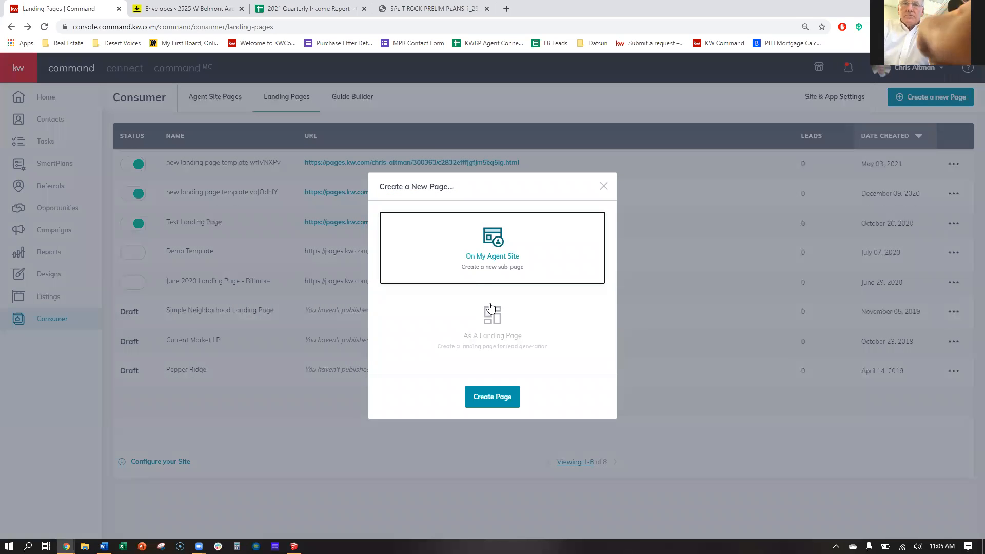
pyautogui.click(492, 332)
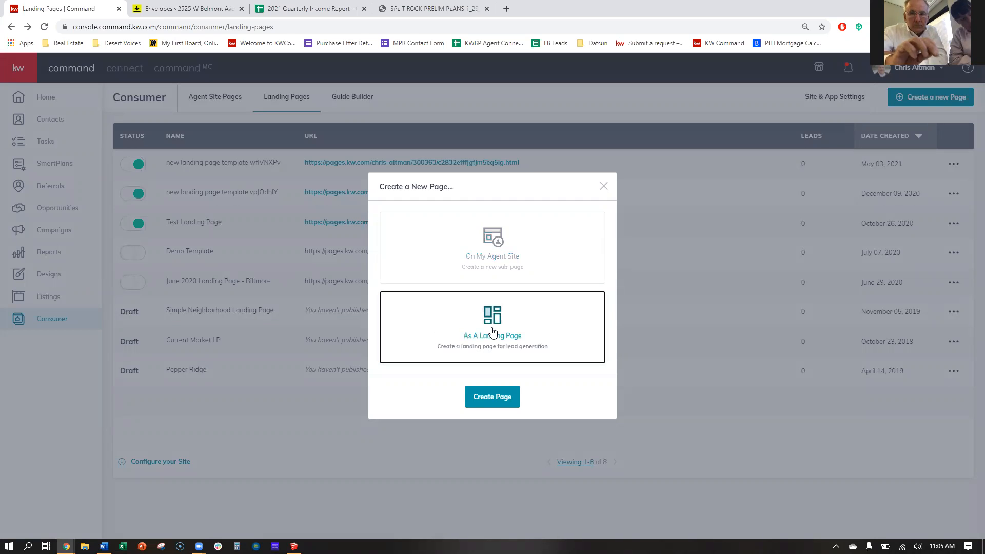
pyautogui.click(494, 401)
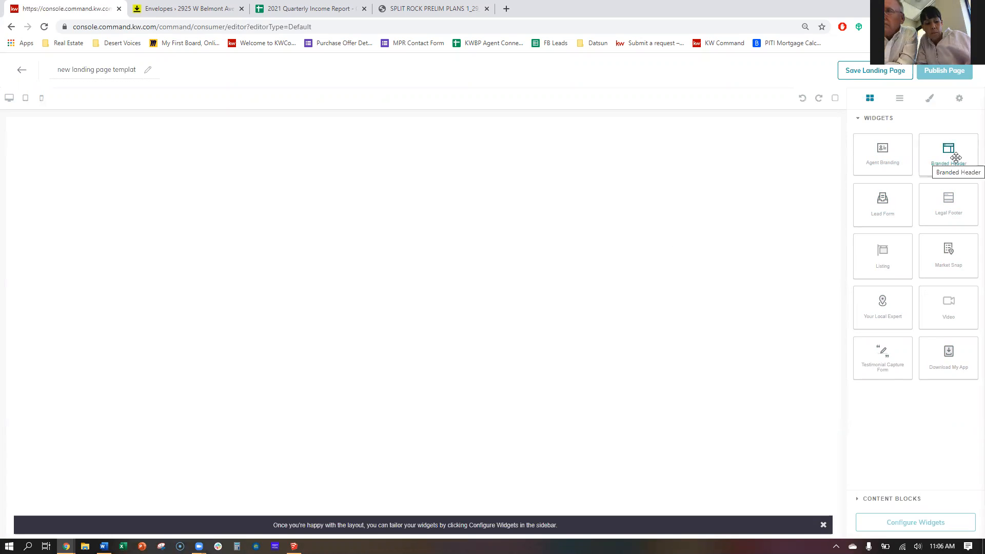
# Drag Branded Header, Listing, Lead Form and Legal Footer widgets onto the canvas in that order.
pyautogui.moveTo(956, 157); pyautogui.dragTo(718, 148)
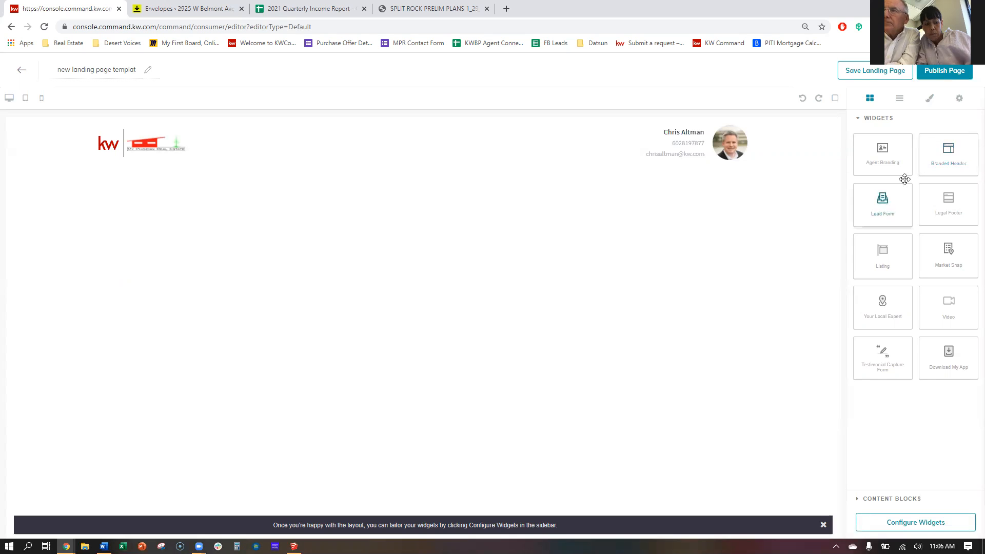
pyautogui.moveTo(844, 256); pyautogui.dragTo(623, 254)
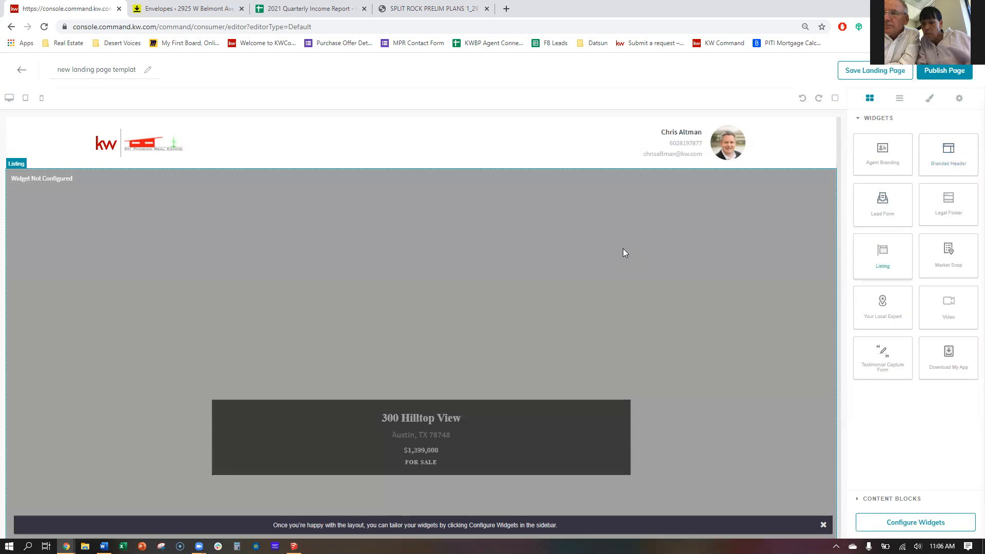
pyautogui.scroll(-7, 707, 246)
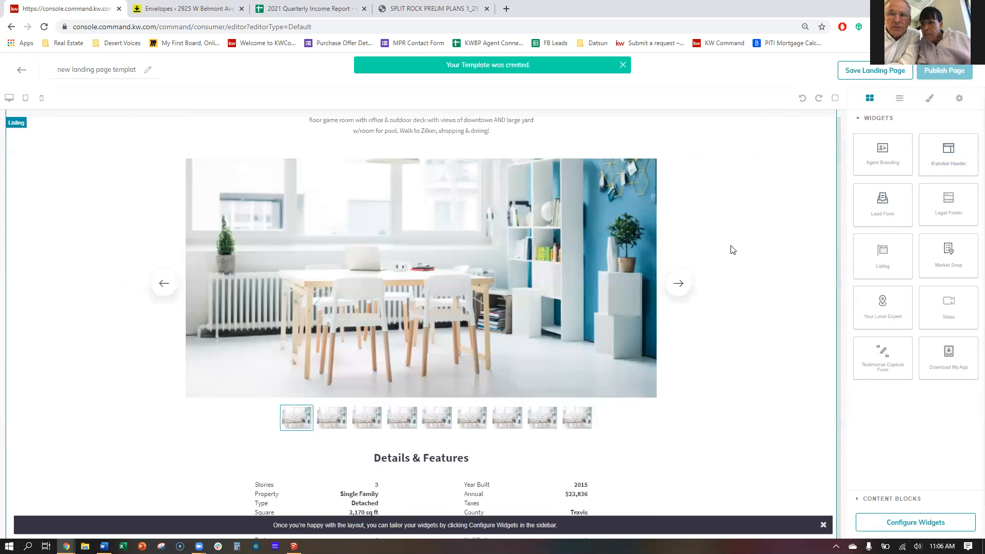
pyautogui.scroll(-7, 733, 249)
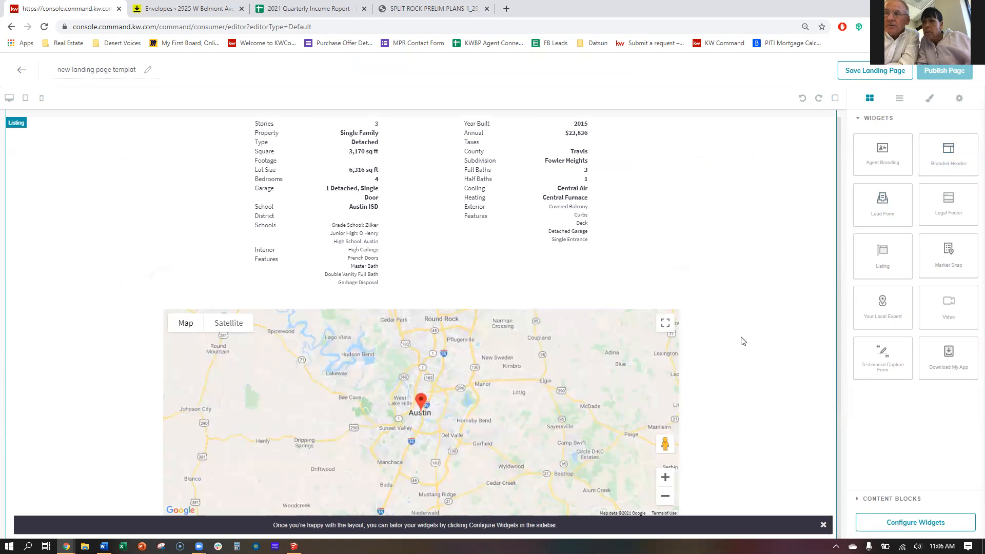
pyautogui.scroll(7, 710, 243)
pyautogui.scroll(-7, 712, 242)
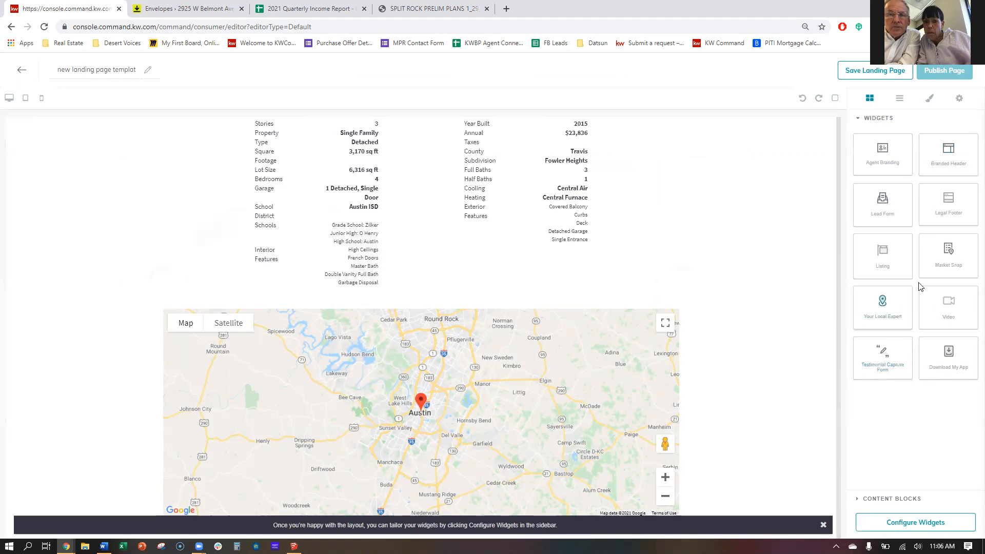
pyautogui.moveTo(883, 201); pyautogui.dragTo(746, 451)
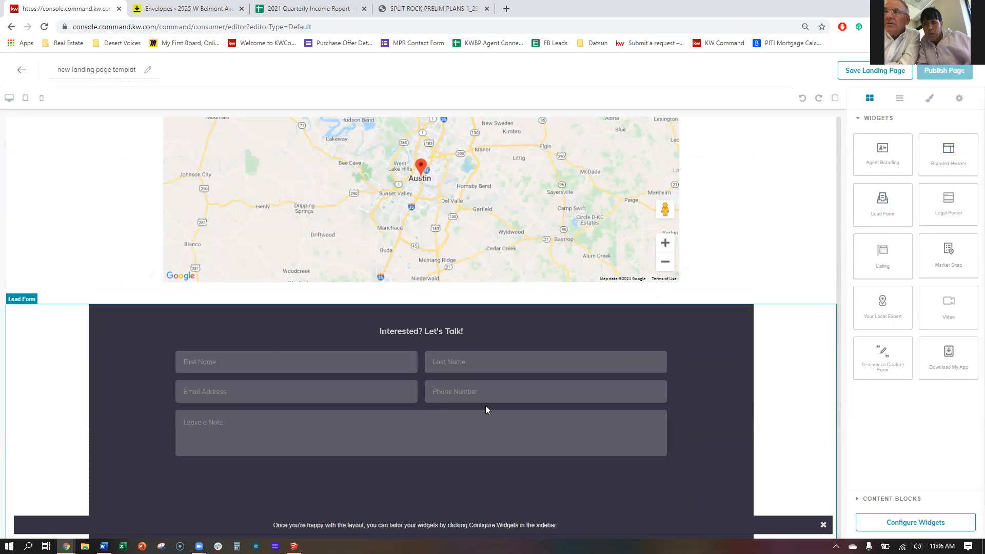
pyautogui.moveTo(957, 202); pyautogui.dragTo(710, 484)
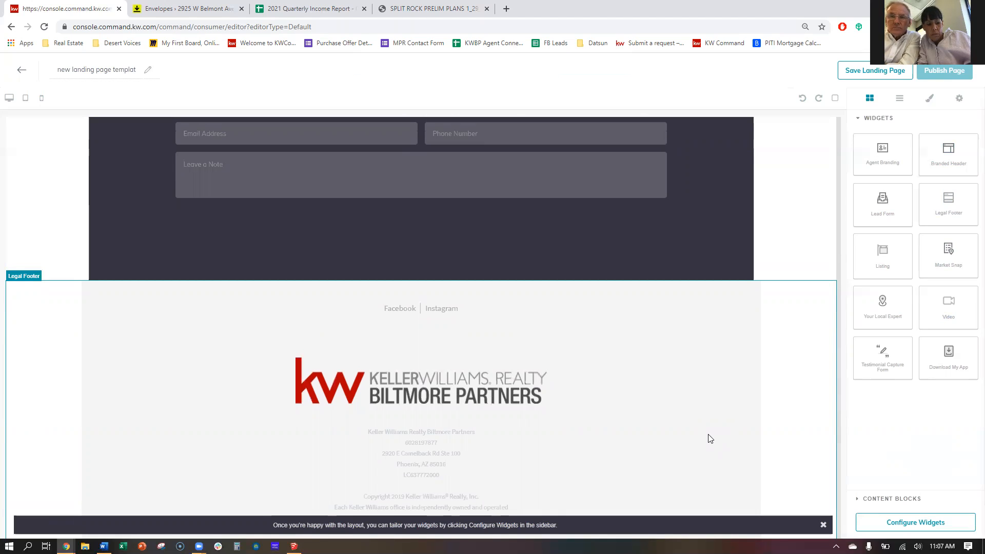
# Scroll up and down through the landing page preview to review the added widgets.
pyautogui.scroll(20, 708, 434)
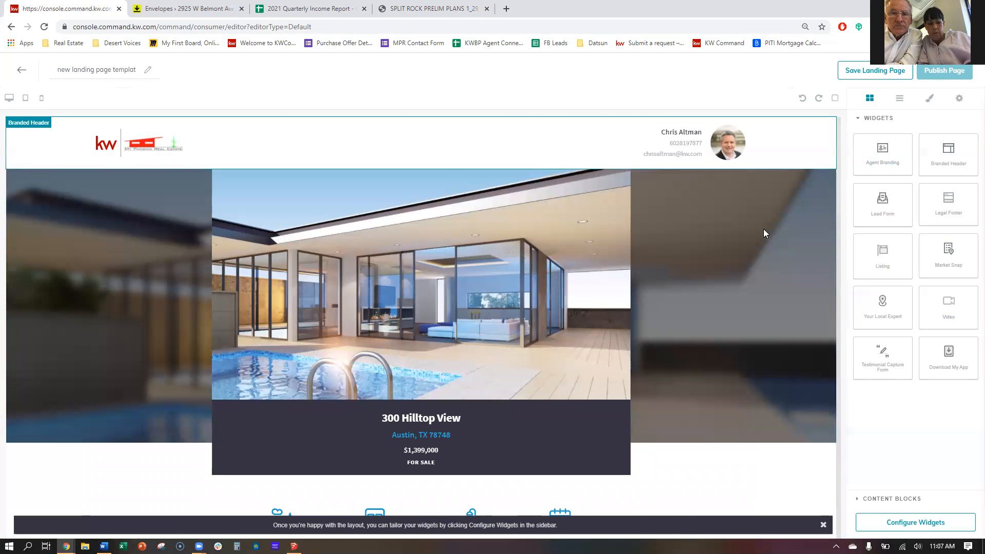
pyautogui.scroll(-20, 472, 362)
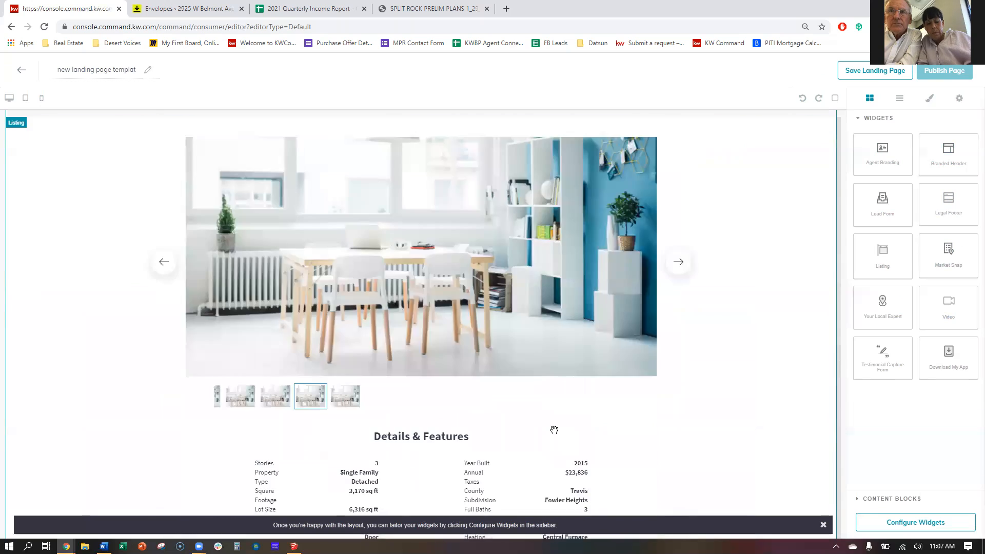
pyautogui.scroll(4, 517, 298)
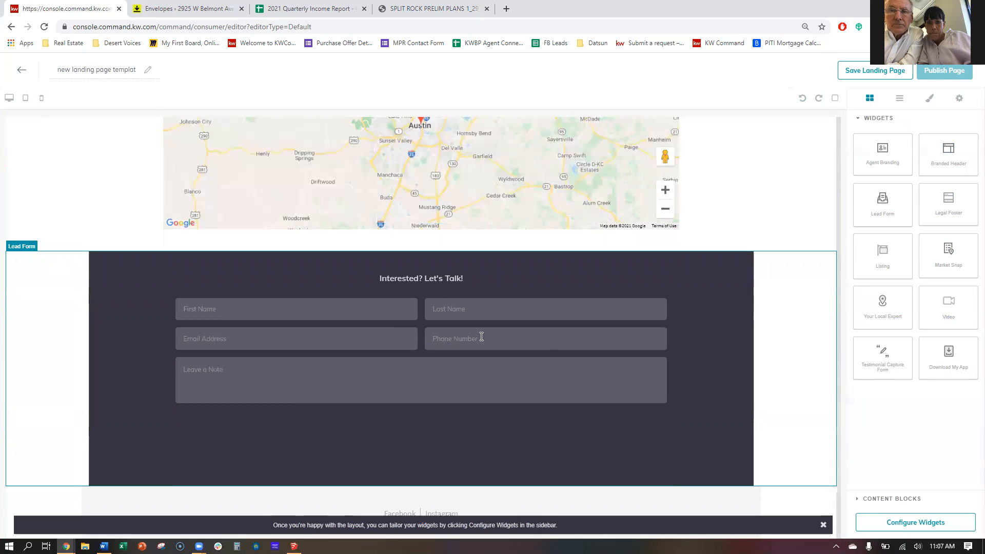
pyautogui.scroll(-4, 597, 380)
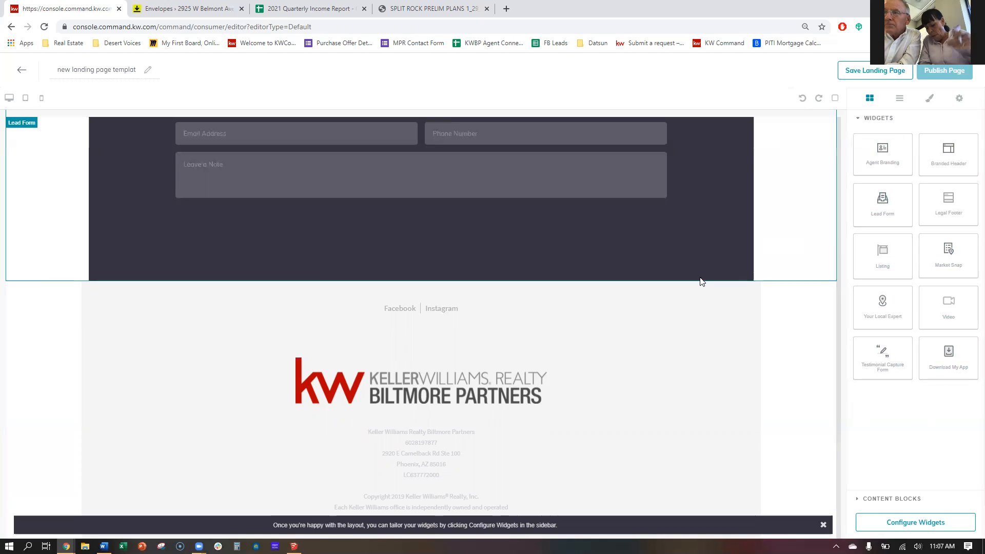
pyautogui.scroll(8, 699, 293)
pyautogui.scroll(-8, 698, 298)
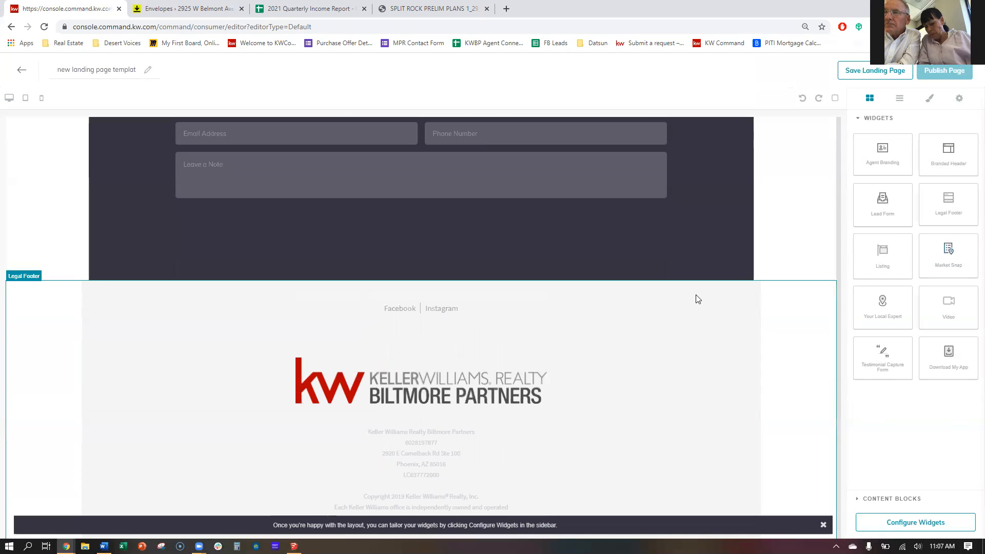
pyautogui.scroll(15, 697, 299)
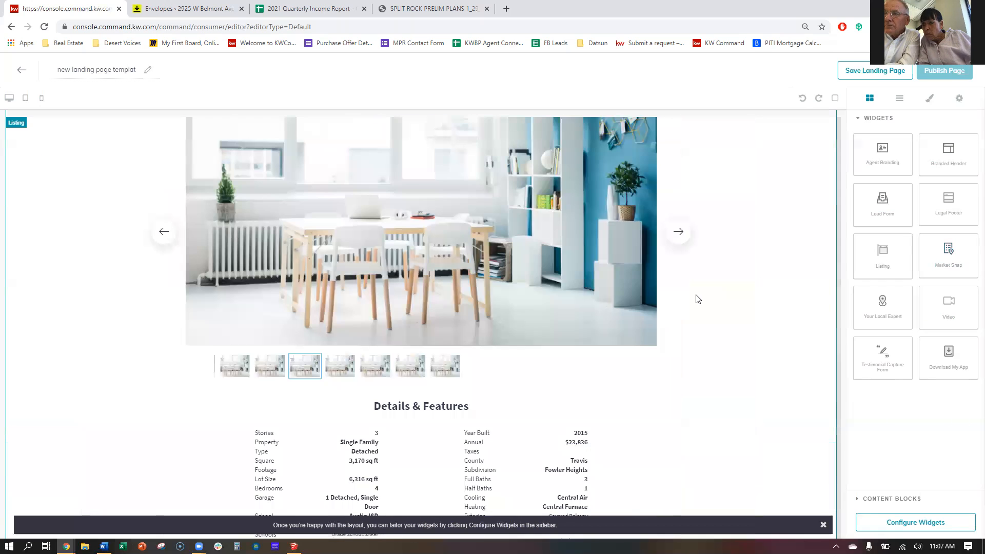
pyautogui.scroll(-6, 697, 298)
pyautogui.scroll(8, 698, 299)
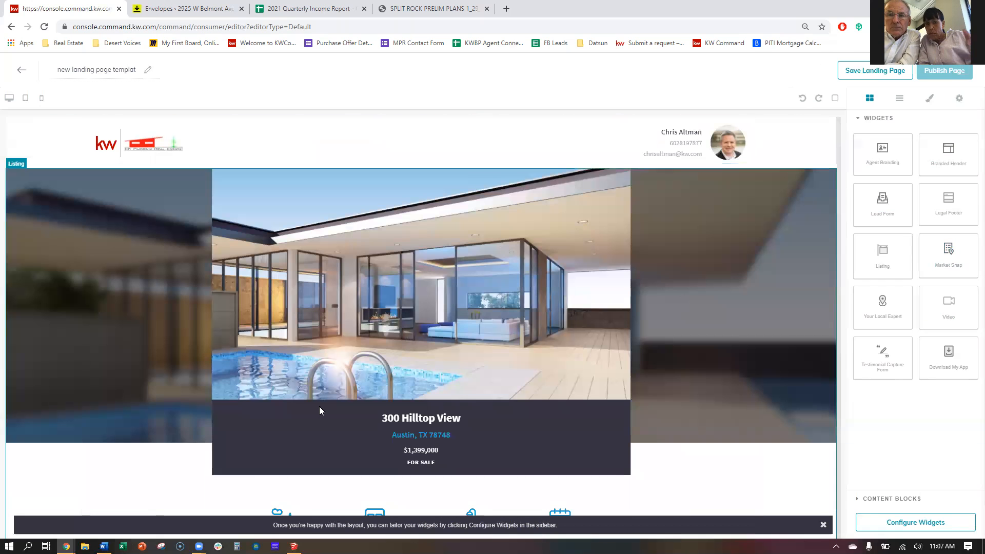
pyautogui.scroll(-15, 599, 394)
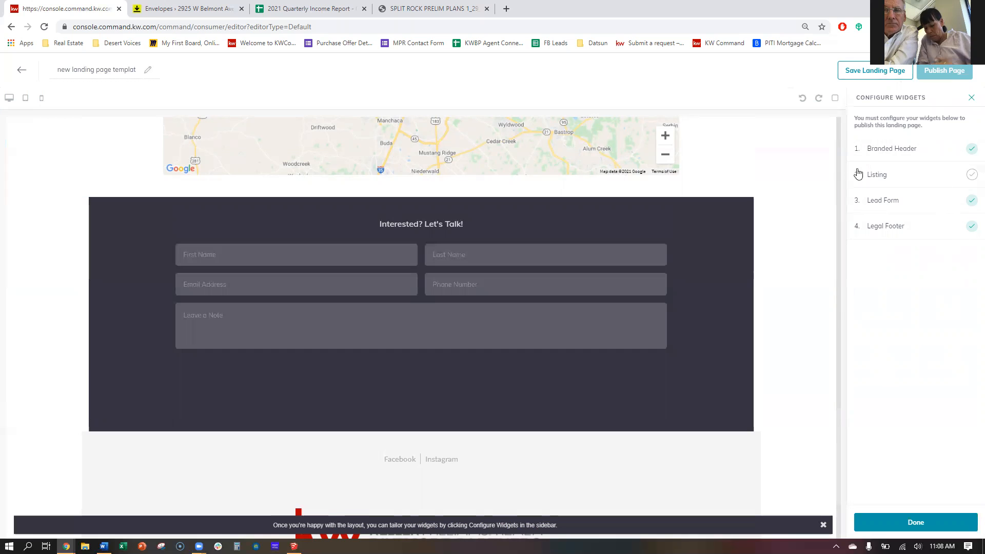
# Open Browse Listings for the Listing widget, then switch to the Flexmls window.
pyautogui.click(904, 177)
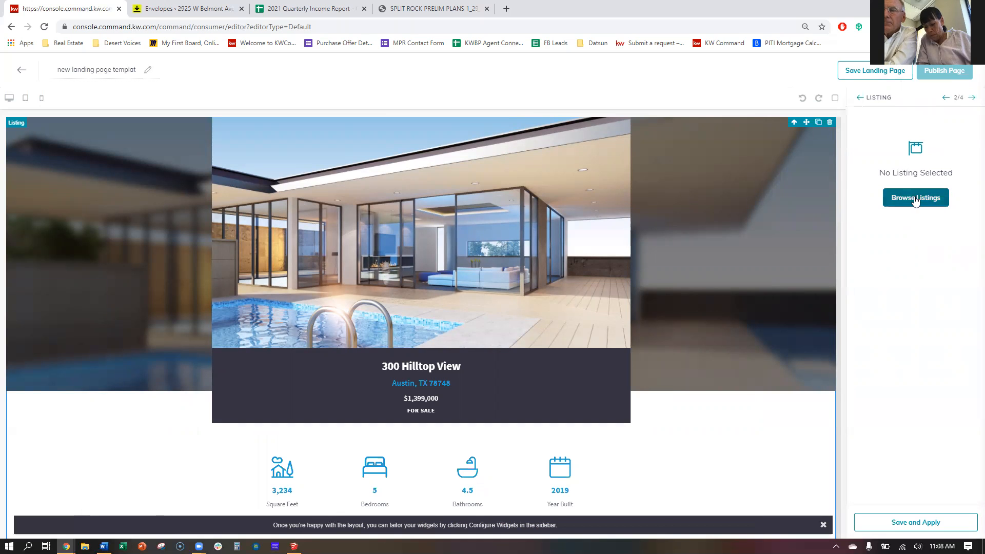
pyautogui.click(916, 202)
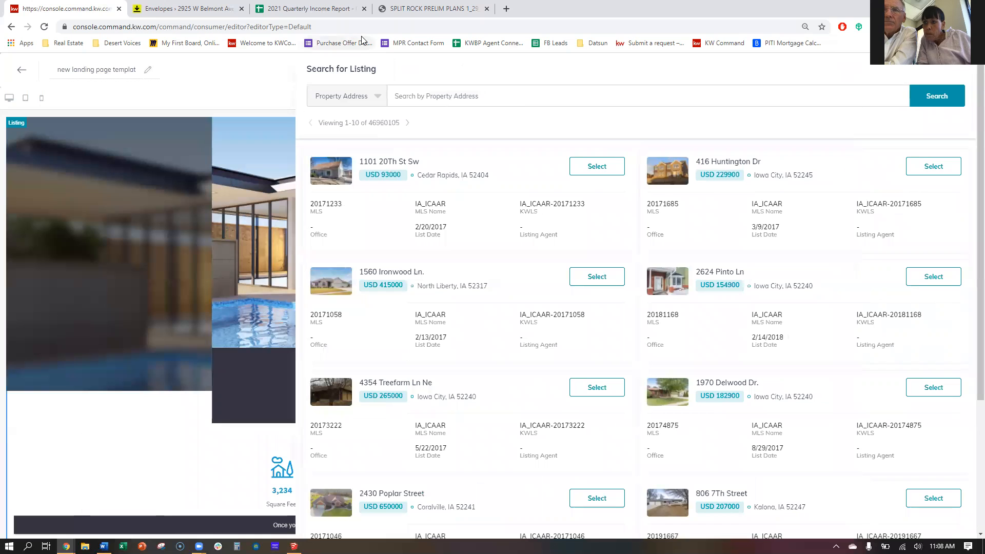
pyautogui.hotkey('alt', 'Tab')
pyautogui.hotkey('alt', 'Tab')
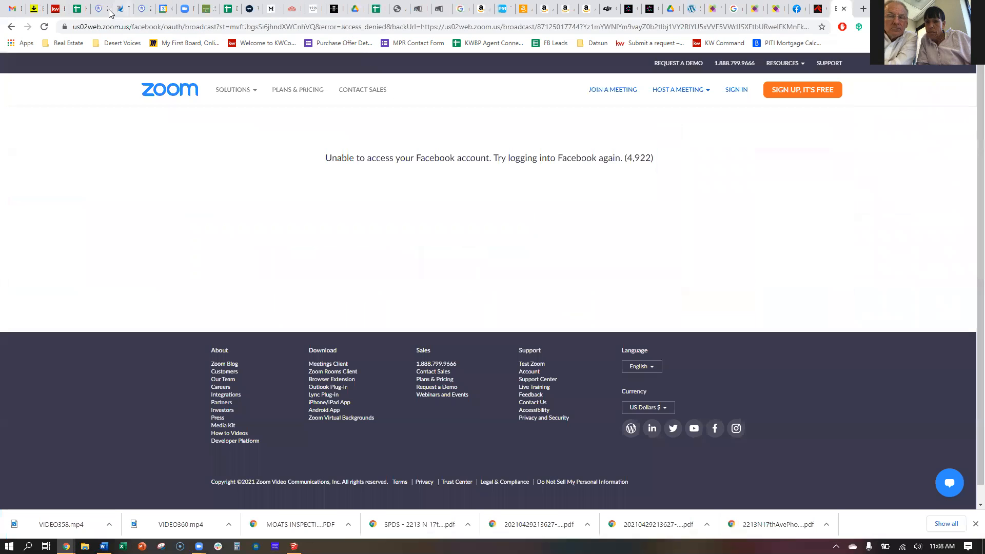
pyautogui.click(97, 8)
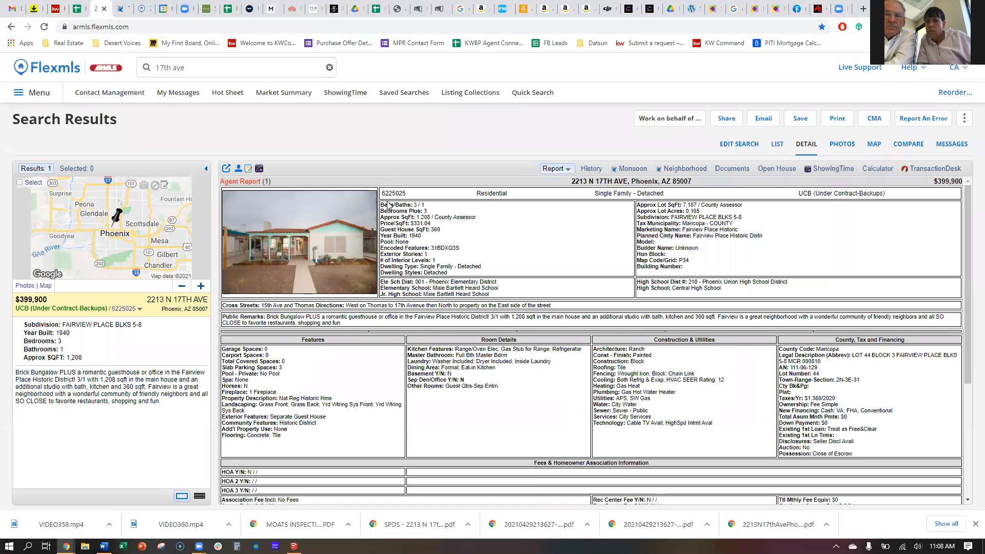
pyautogui.doubleClick(394, 193)
pyautogui.hotkey('ctrl', 'c')
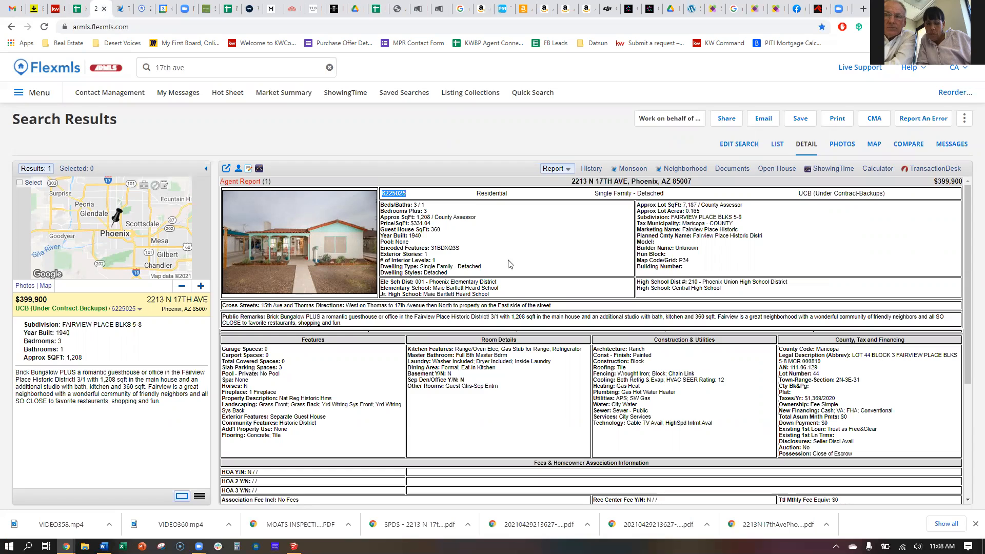
pyautogui.scroll(-4, 509, 264)
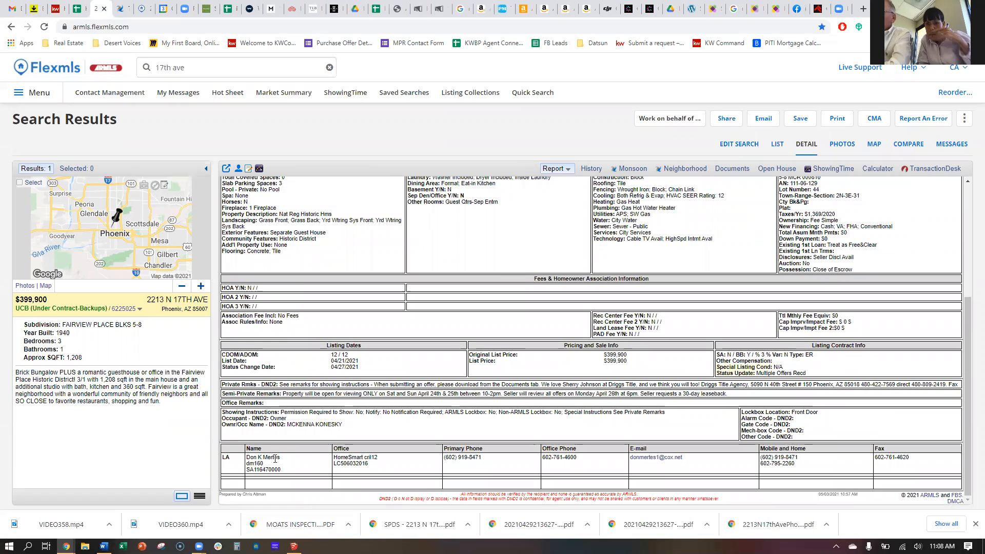
pyautogui.scroll(4, 482, 416)
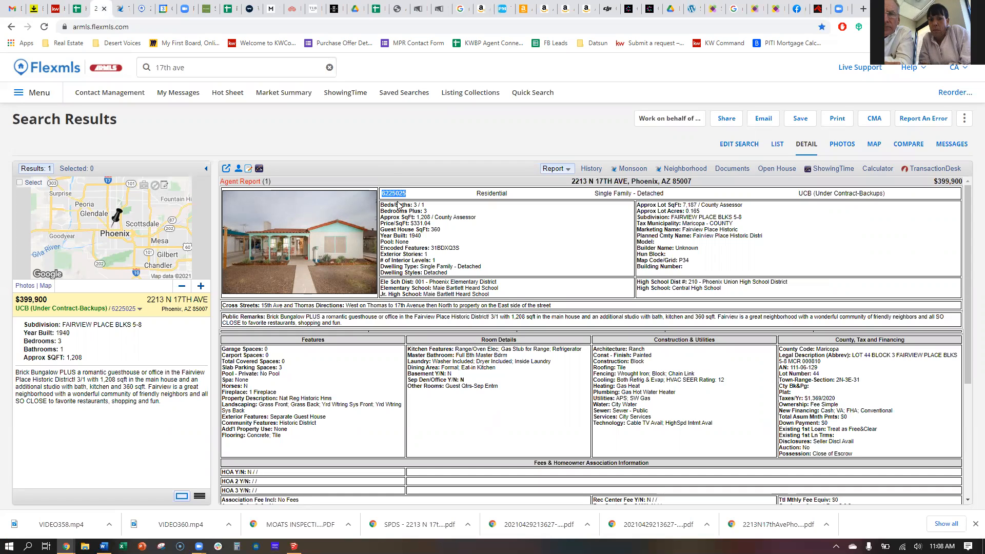
pyautogui.hotkey('alt', 'Tab')
pyautogui.click(435, 96)
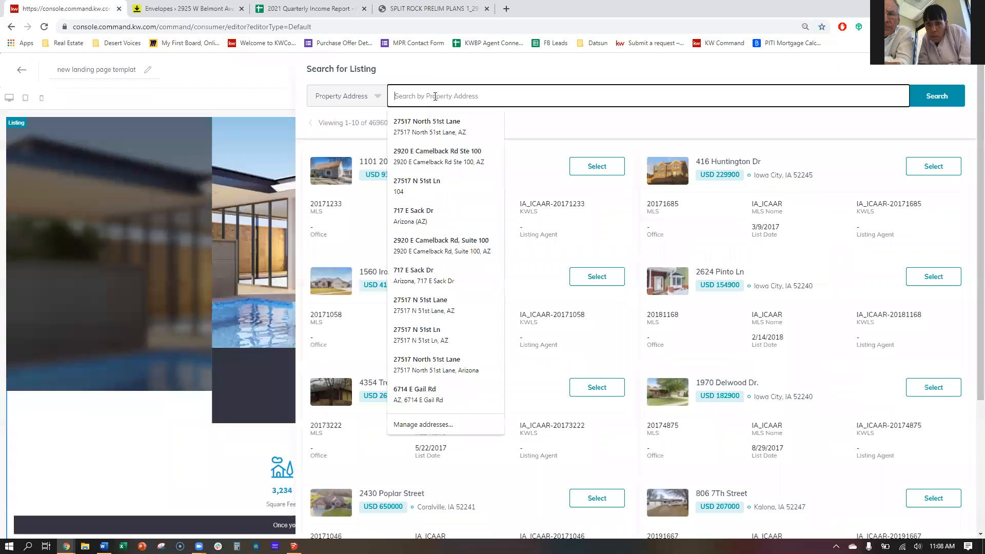
pyautogui.click(355, 95)
pyautogui.click(339, 136)
pyautogui.click(459, 89)
pyautogui.hotkey('ctrl', 'v')
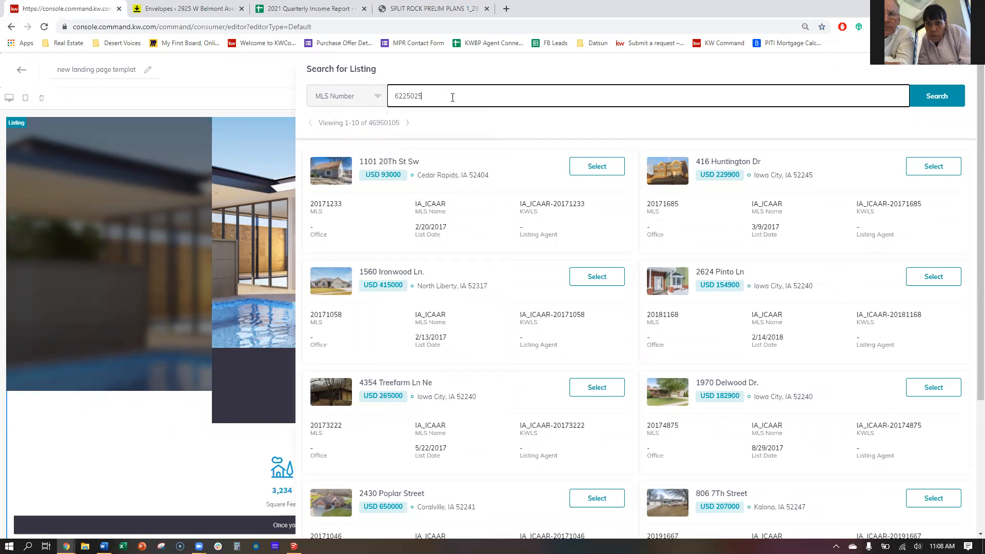
pyautogui.click(946, 109)
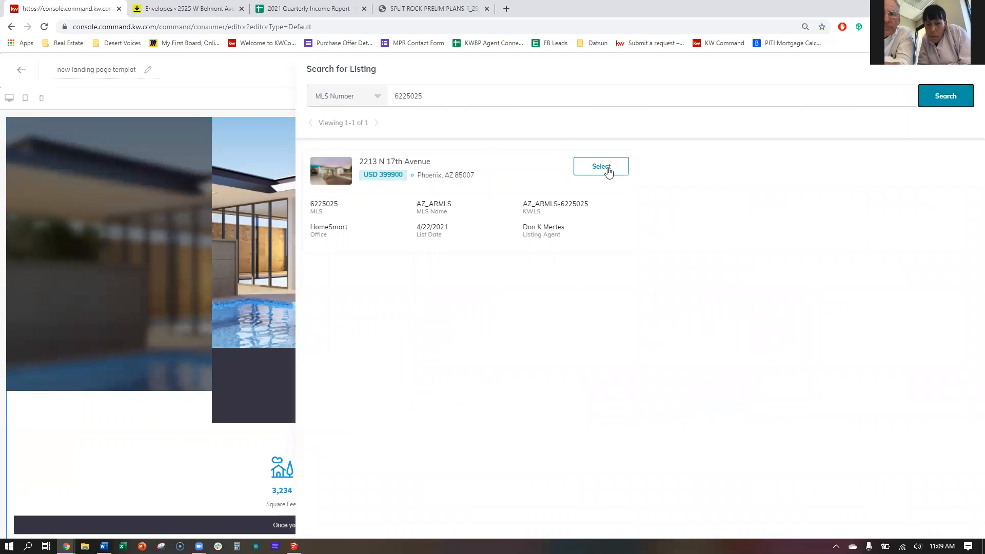
pyautogui.click(601, 167)
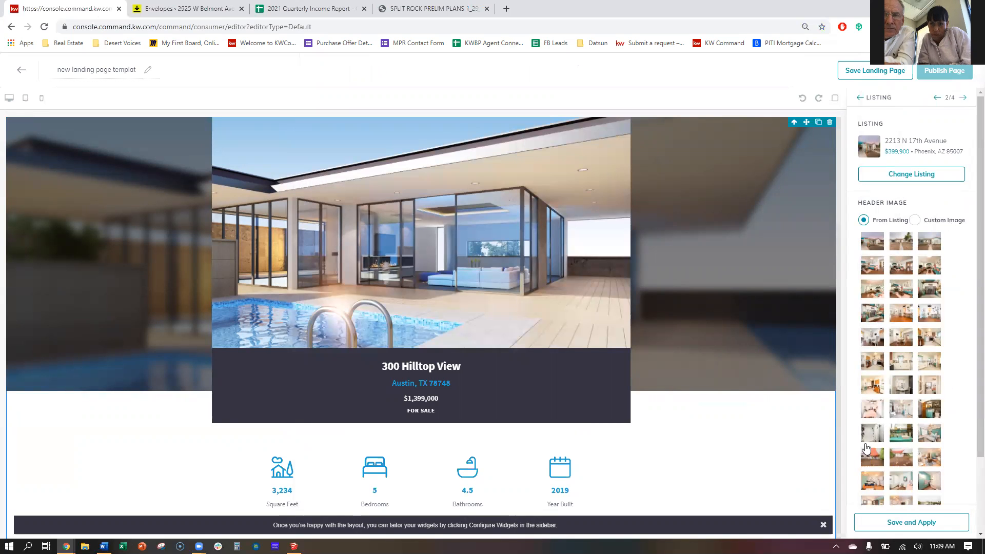
pyautogui.click(871, 246)
pyautogui.click(933, 244)
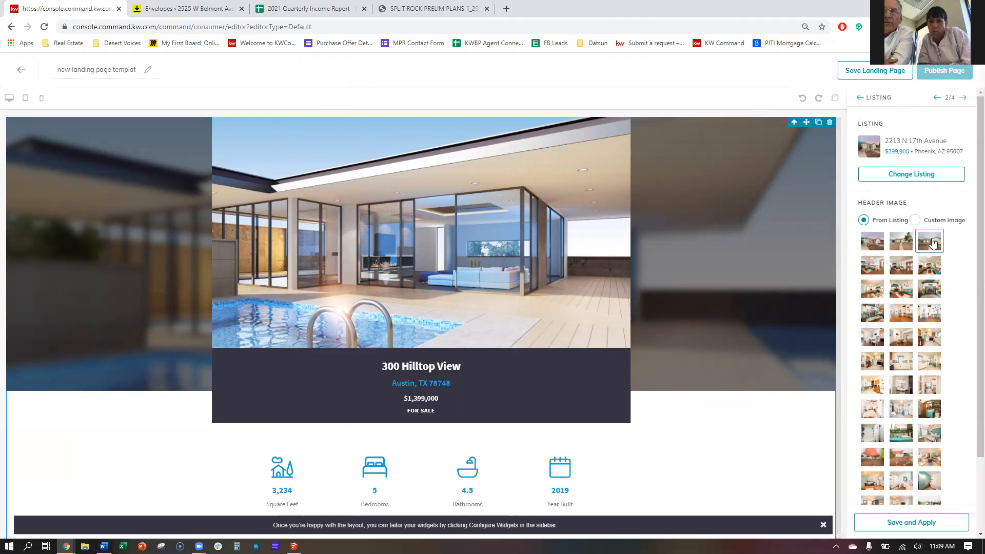
pyautogui.scroll(-2, 915, 312)
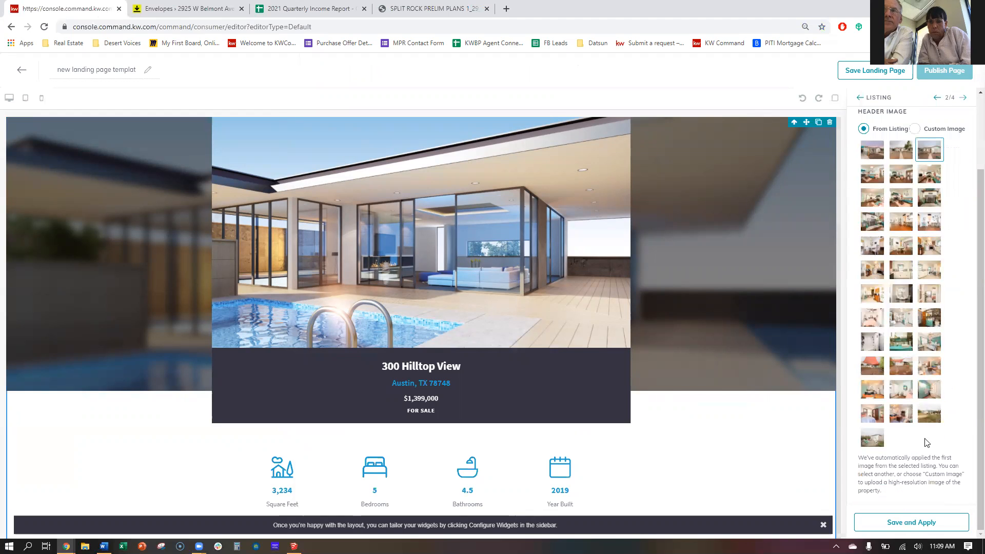
pyautogui.scroll(2, 875, 229)
pyautogui.scroll(-2, 916, 479)
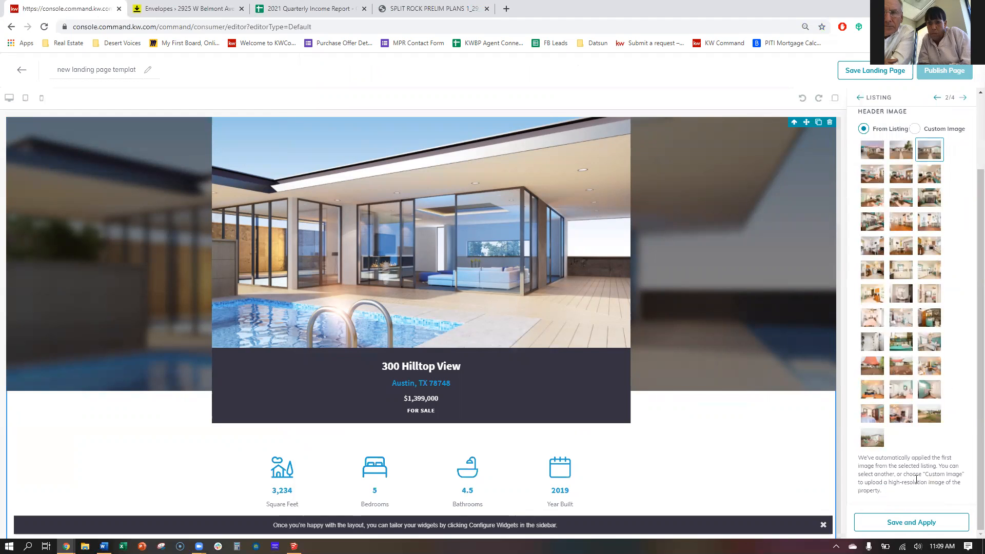
pyautogui.click(911, 522)
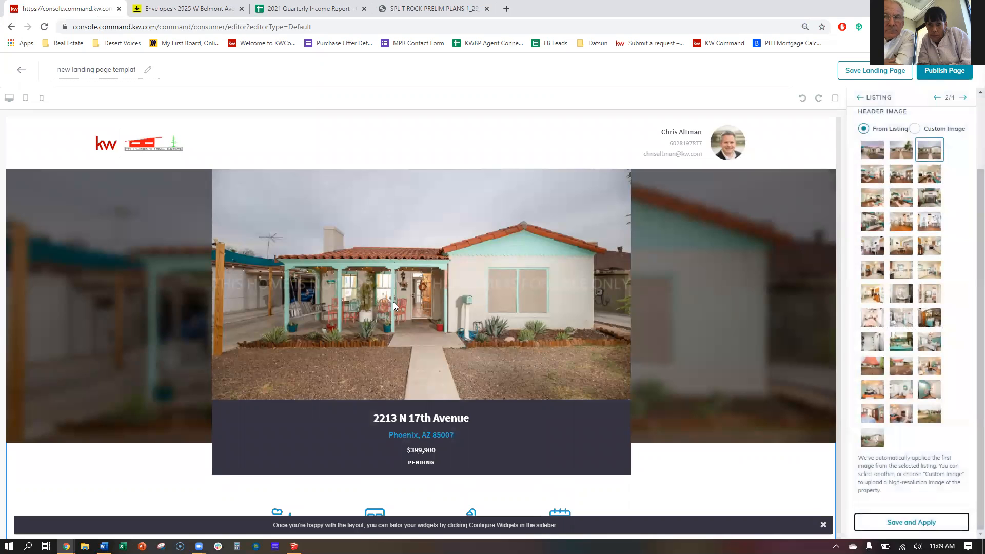
pyautogui.scroll(-12, 393, 301)
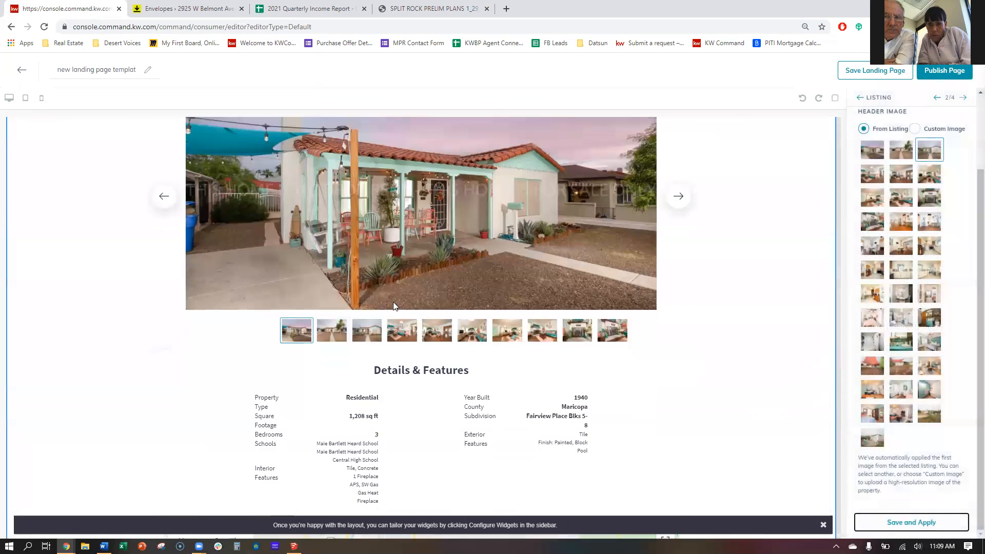
pyautogui.scroll(-3, 393, 304)
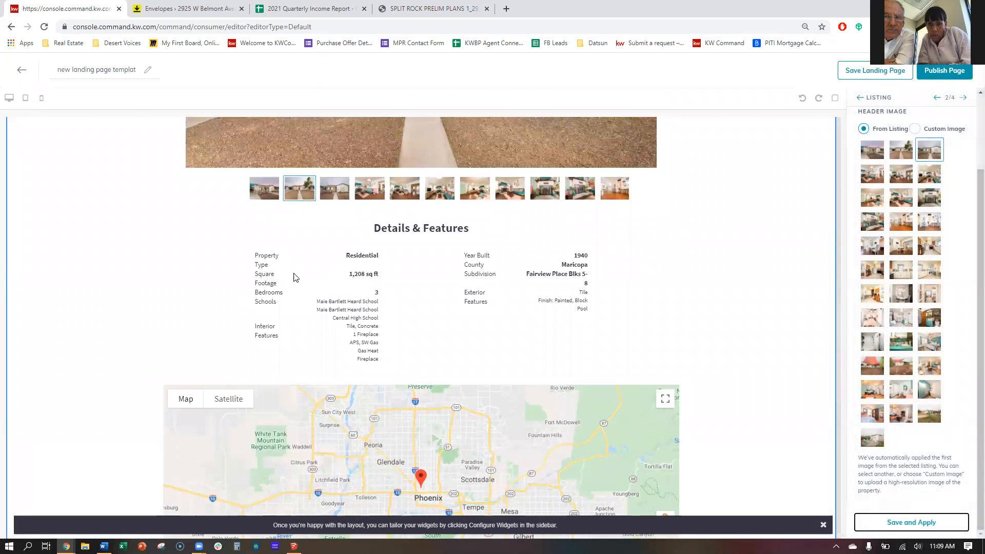
pyautogui.scroll(3, 453, 286)
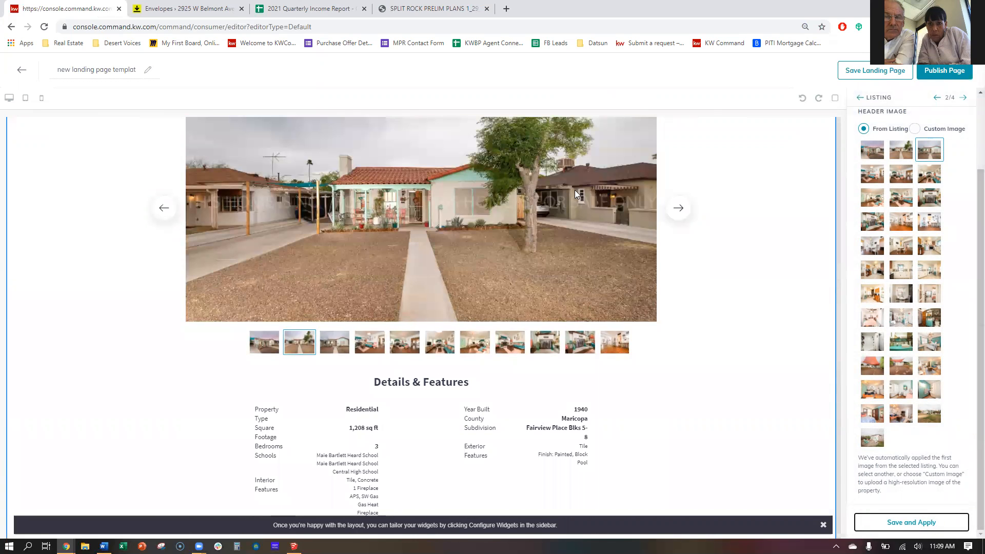
pyautogui.click(678, 208)
pyautogui.click(678, 207)
pyautogui.click(678, 208)
pyautogui.scroll(-10, 614, 323)
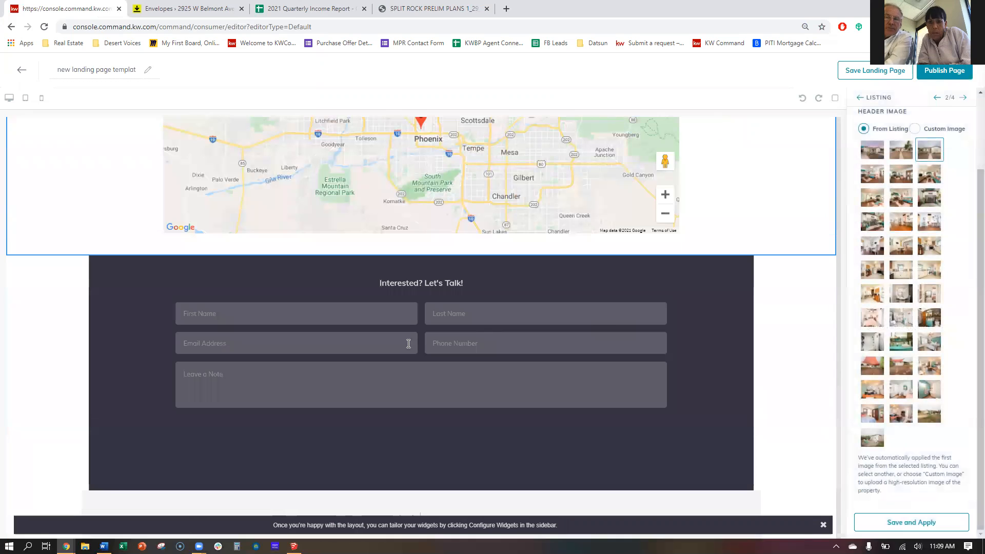
pyautogui.scroll(1, 537, 281)
pyautogui.scroll(-2, 122, 371)
pyautogui.scroll(-2, 466, 382)
pyautogui.scroll(3, 466, 382)
pyautogui.scroll(8, 465, 382)
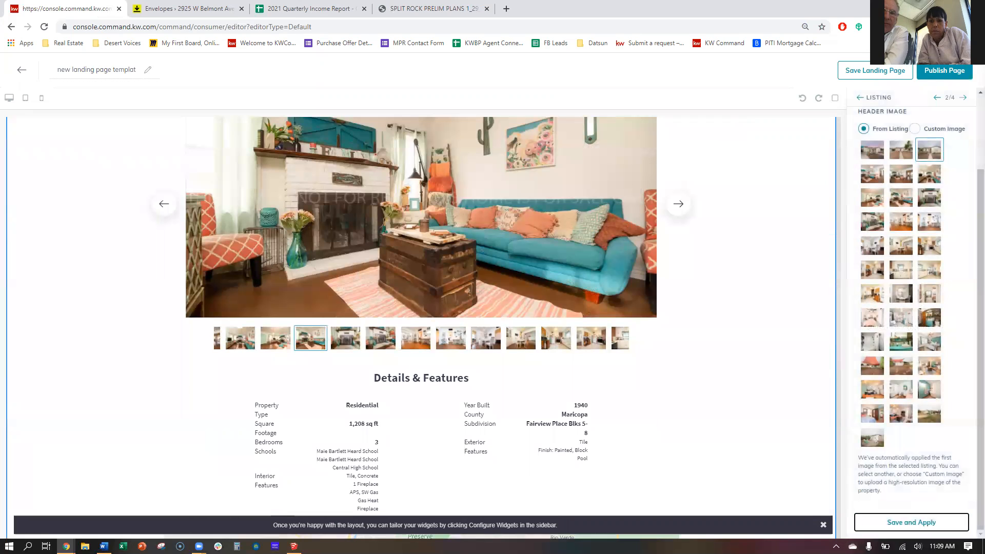
pyautogui.click(911, 522)
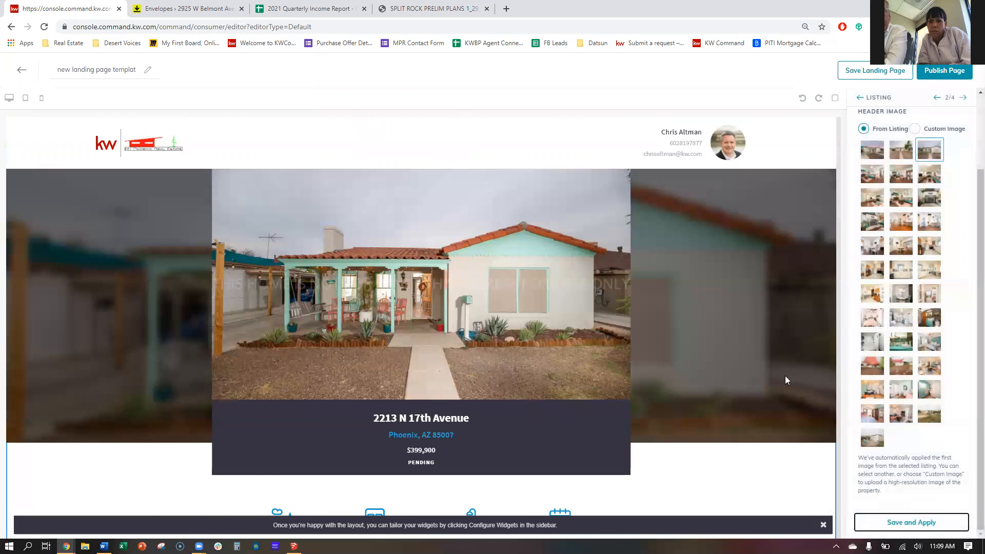
# Publish the landing page and confirm with Yes.
pyautogui.click(954, 72)
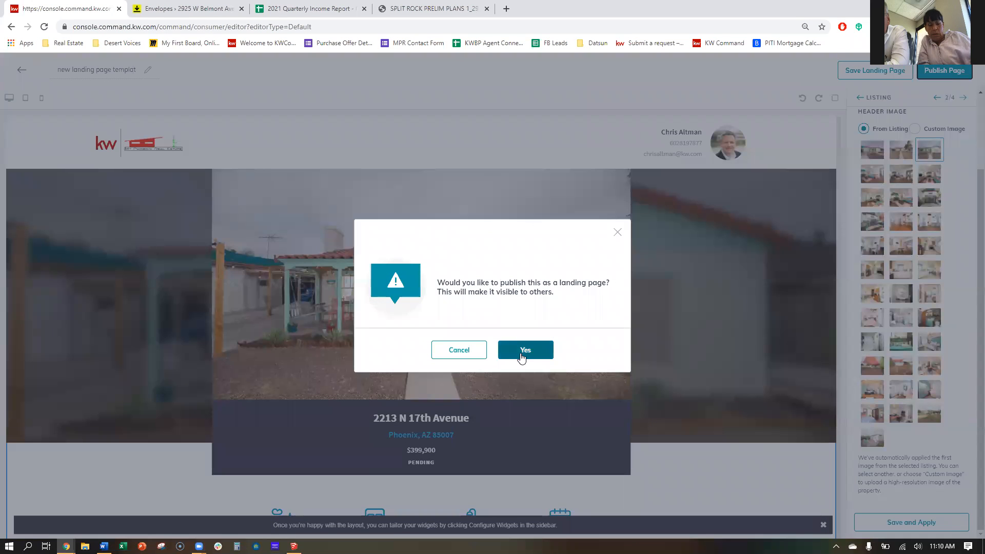
pyautogui.click(527, 351)
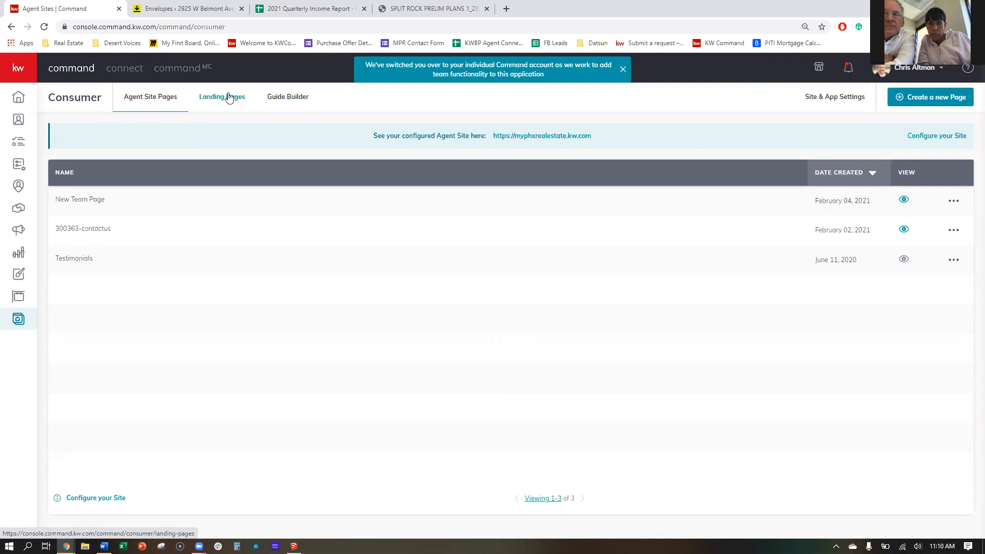
# From the Landing Pages list, open the newest page's URL and view it in the new tab.
pyautogui.click(213, 98)
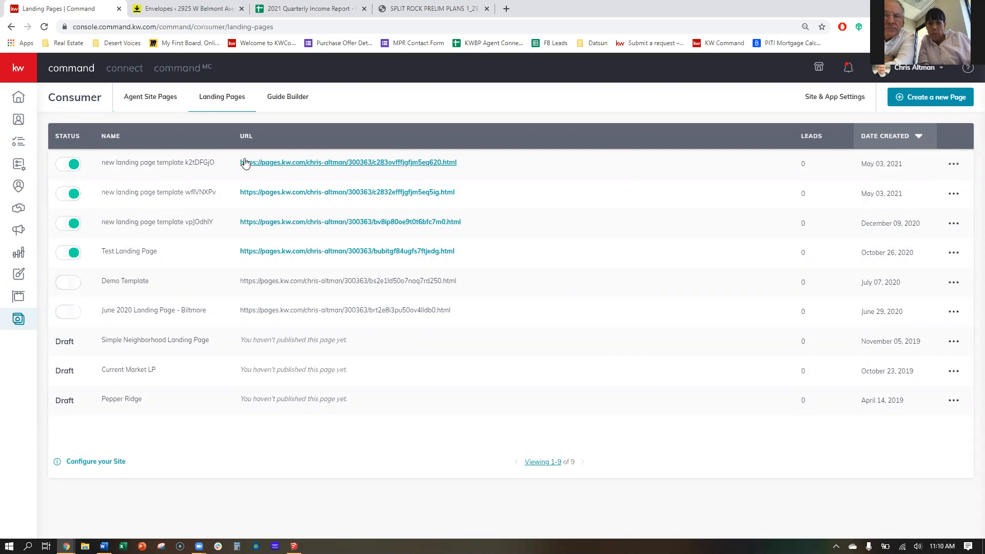
pyautogui.click(362, 163)
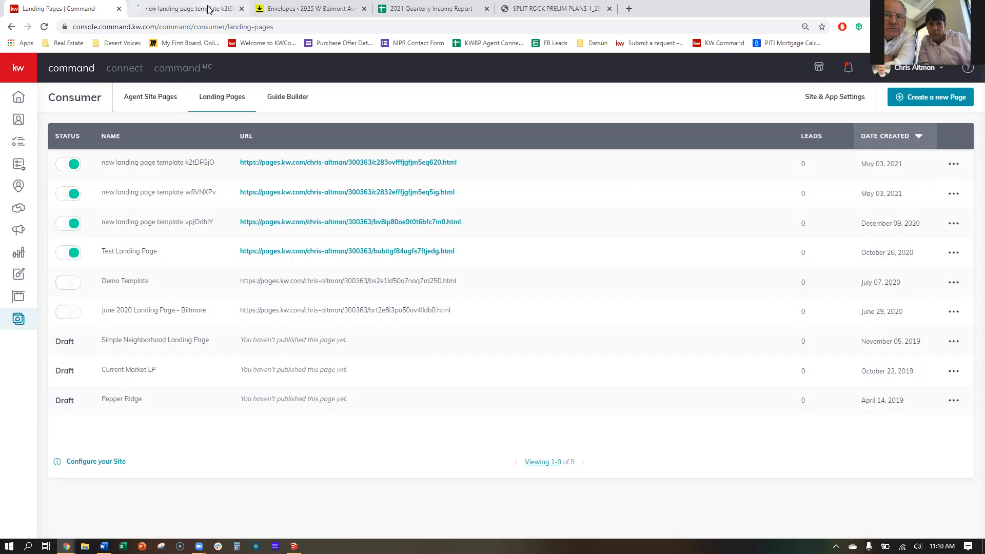
pyautogui.click(208, 9)
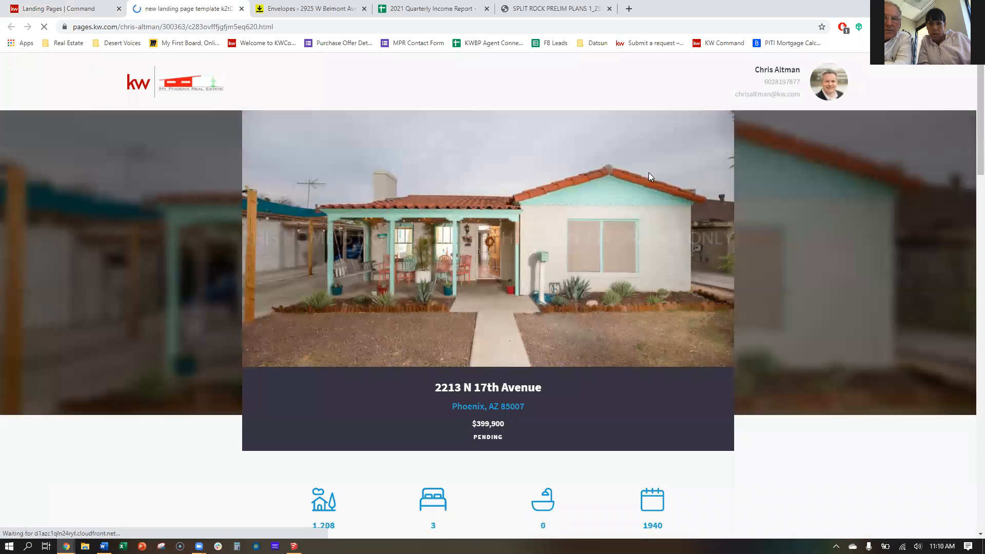
pyautogui.scroll(-20, 647, 174)
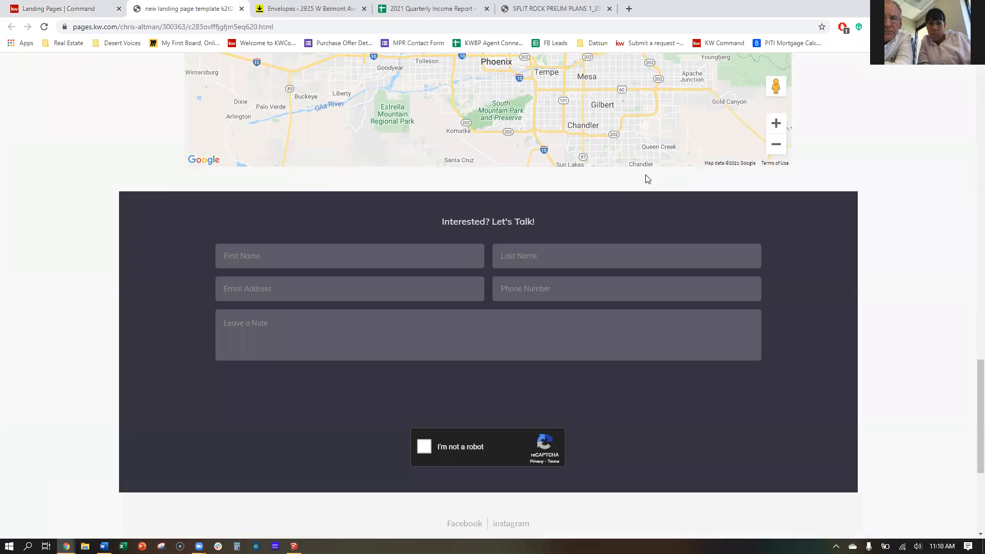
pyautogui.scroll(20, 646, 178)
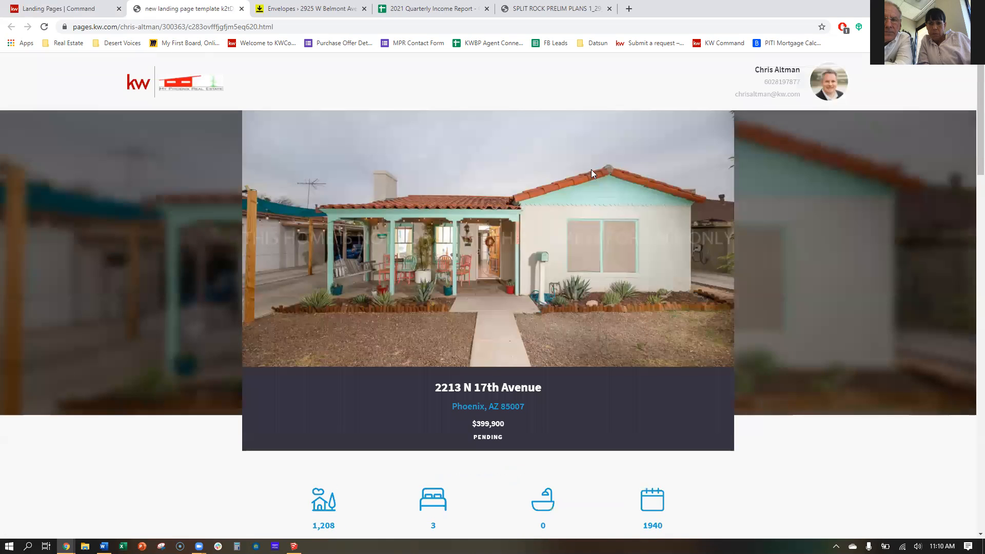
pyautogui.scroll(-18, 590, 170)
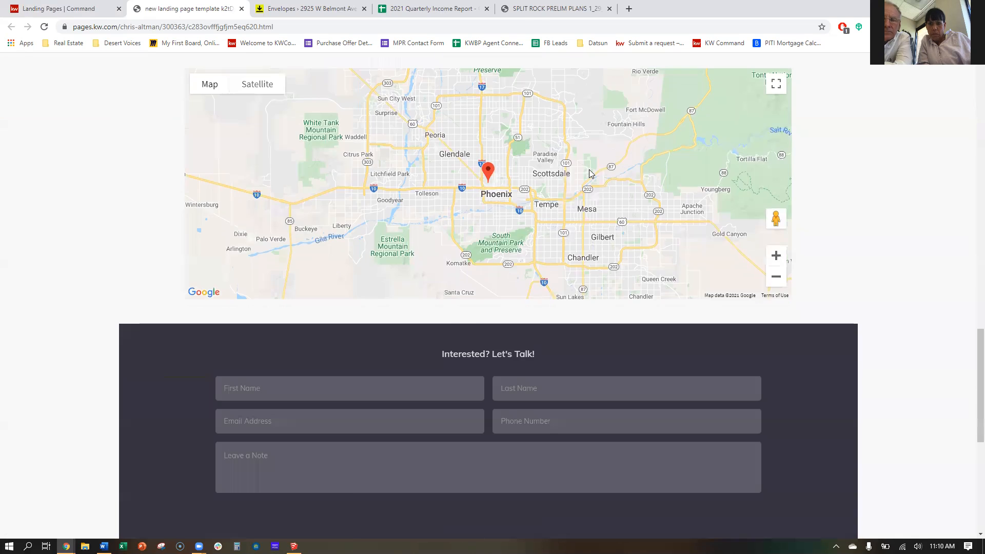
pyautogui.scroll(-5, 589, 170)
pyautogui.click(282, 149)
pyautogui.click(589, 139)
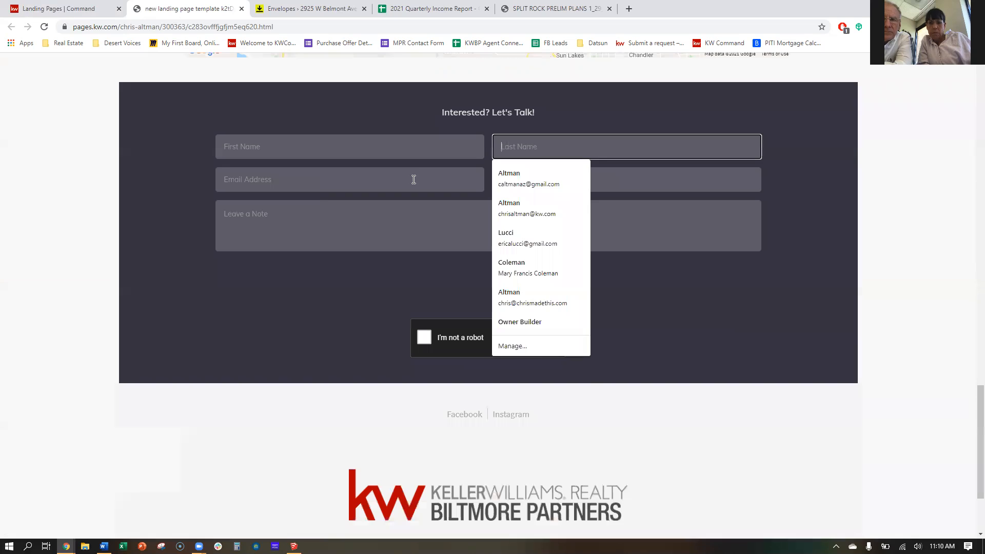
pyautogui.click(413, 180)
pyautogui.click(532, 183)
pyautogui.click(386, 229)
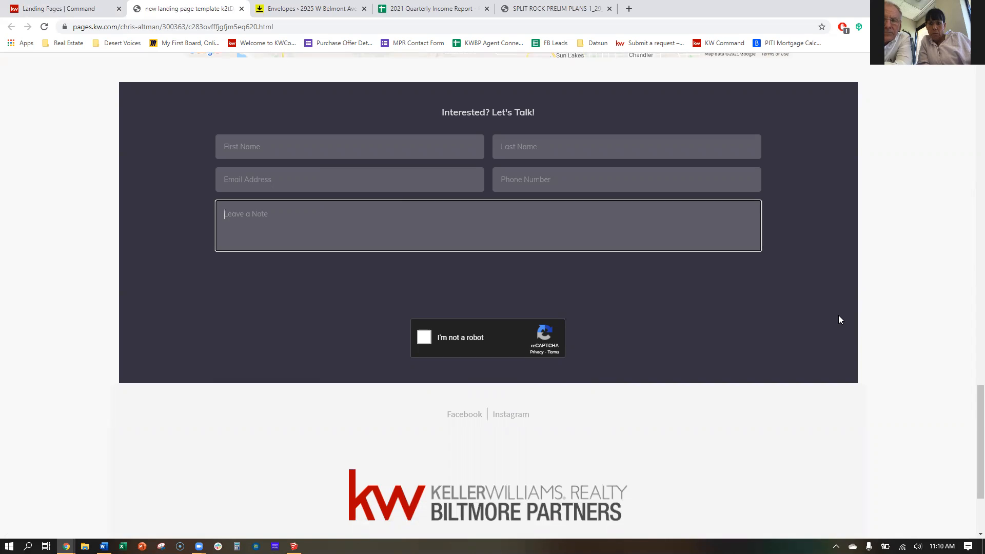
pyautogui.scroll(20, 839, 315)
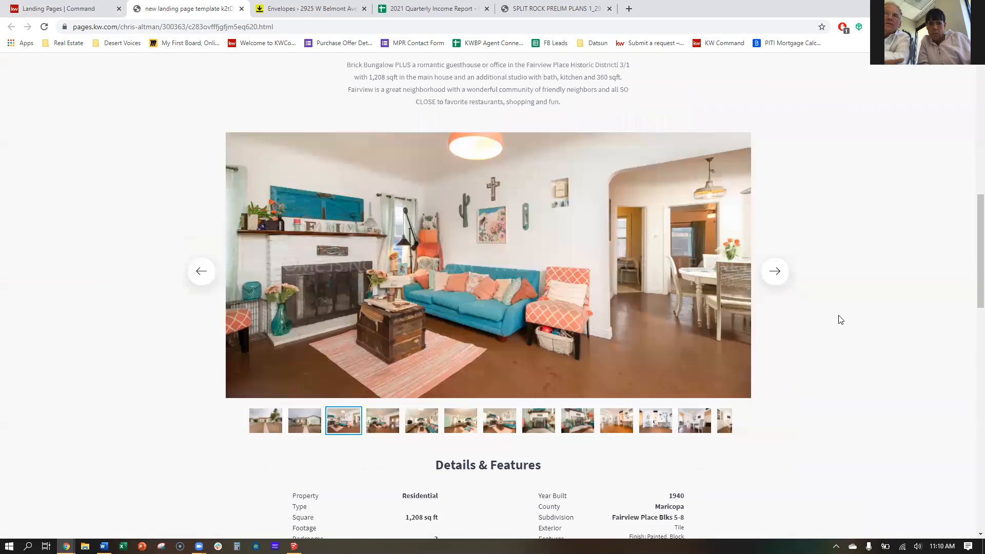
pyautogui.scroll(3, 840, 313)
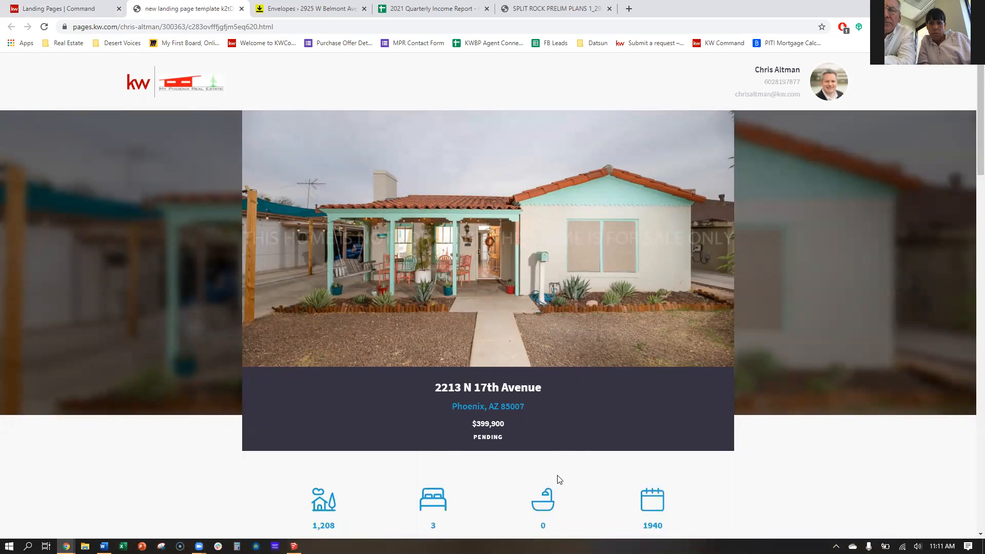
pyautogui.scroll(-3, 482, 383)
pyautogui.scroll(-2, 481, 383)
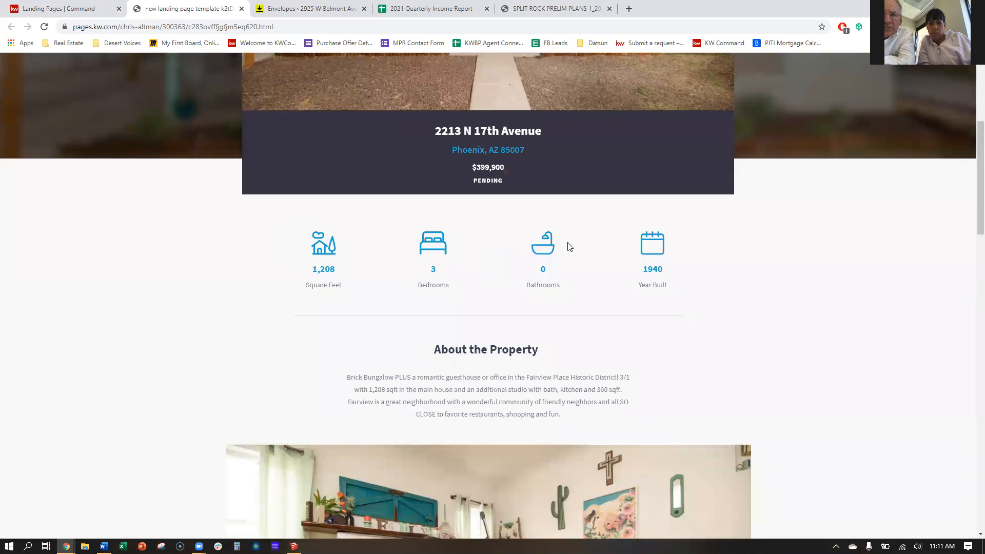
pyautogui.scroll(-10, 598, 359)
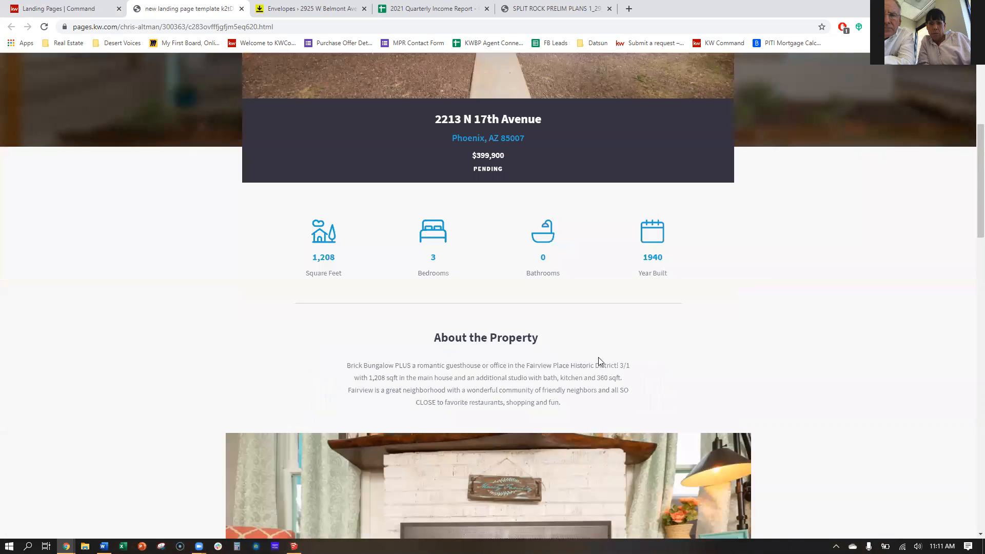
pyautogui.scroll(-2, 538, 348)
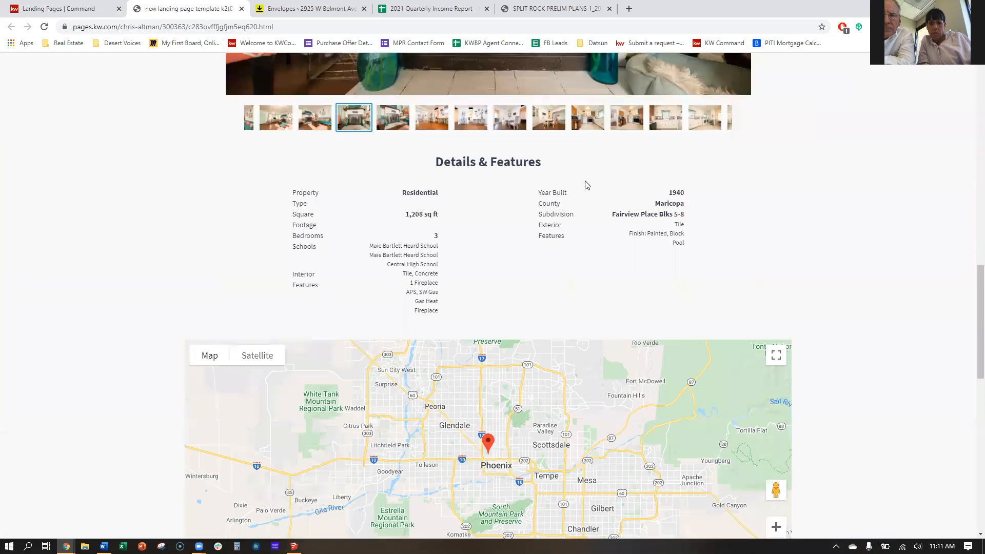
pyautogui.scroll(-6, 833, 245)
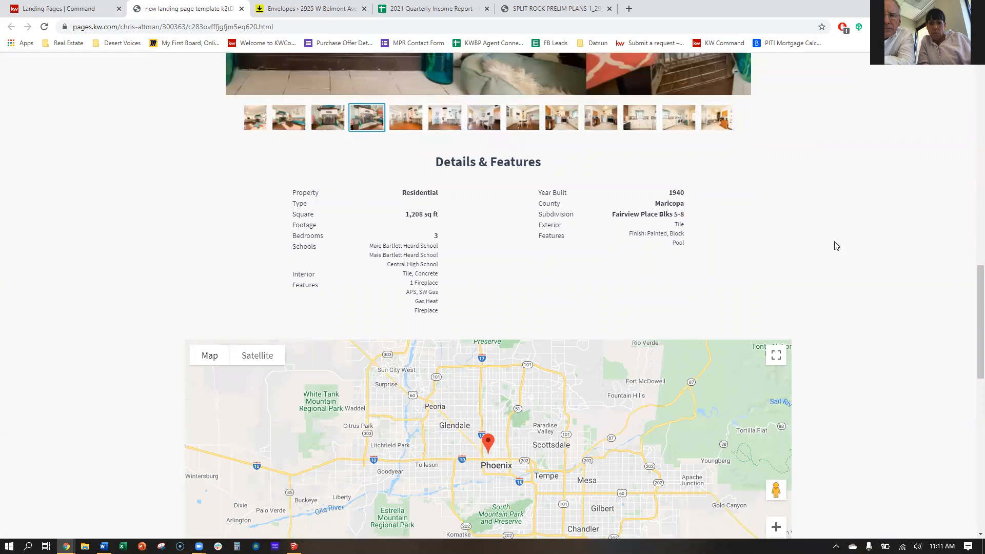
pyautogui.scroll(20, 917, 380)
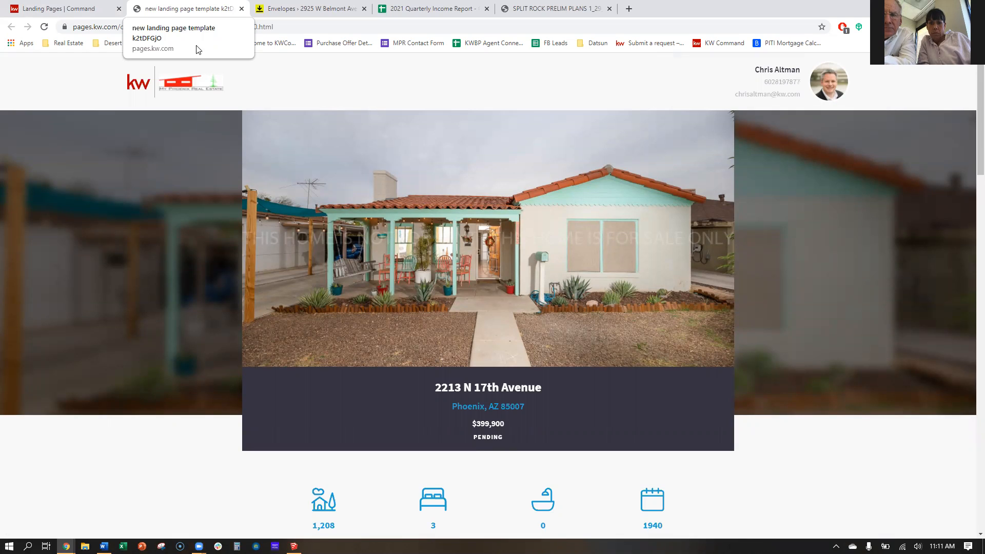
pyautogui.scroll(-10, 683, 179)
pyautogui.scroll(-15, 704, 236)
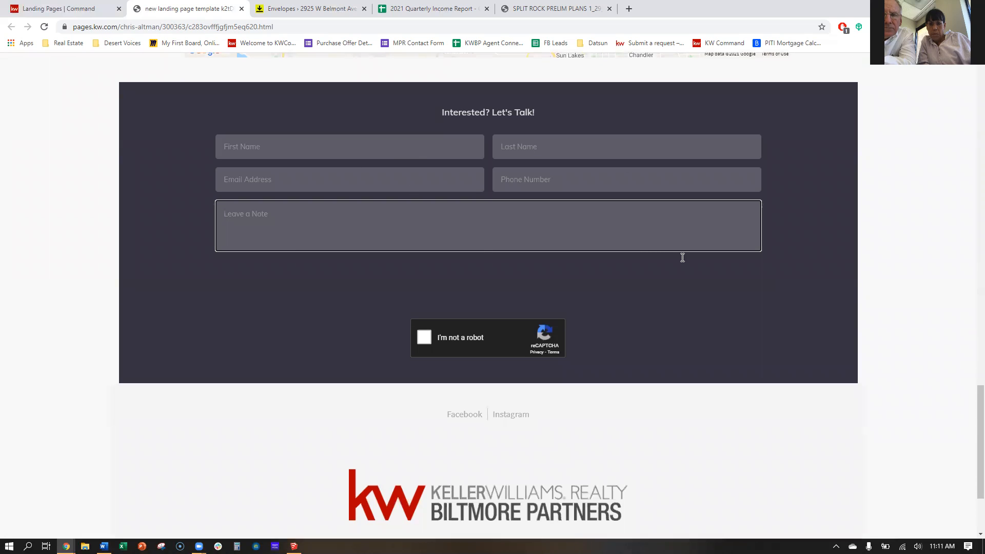
pyautogui.scroll(20, 678, 298)
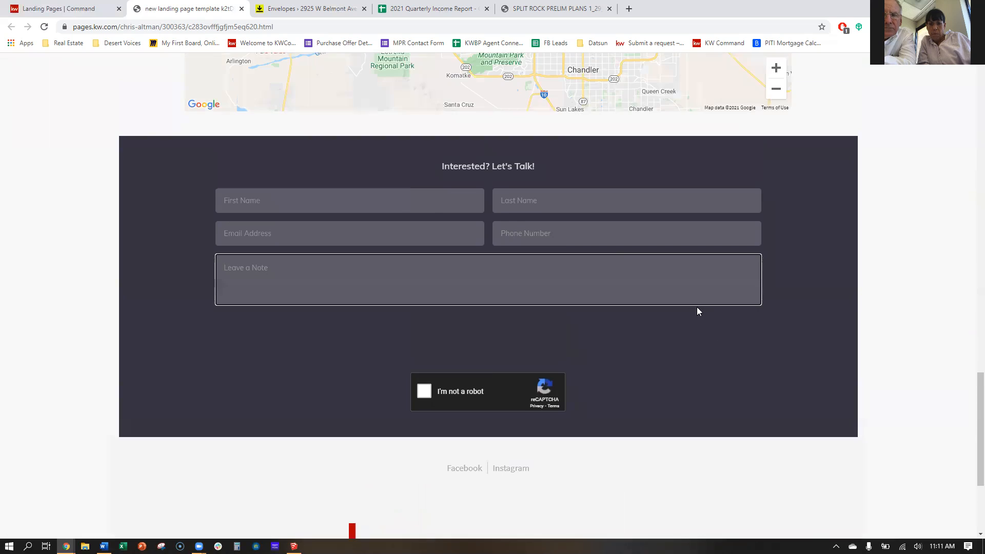
pyautogui.scroll(1, 702, 308)
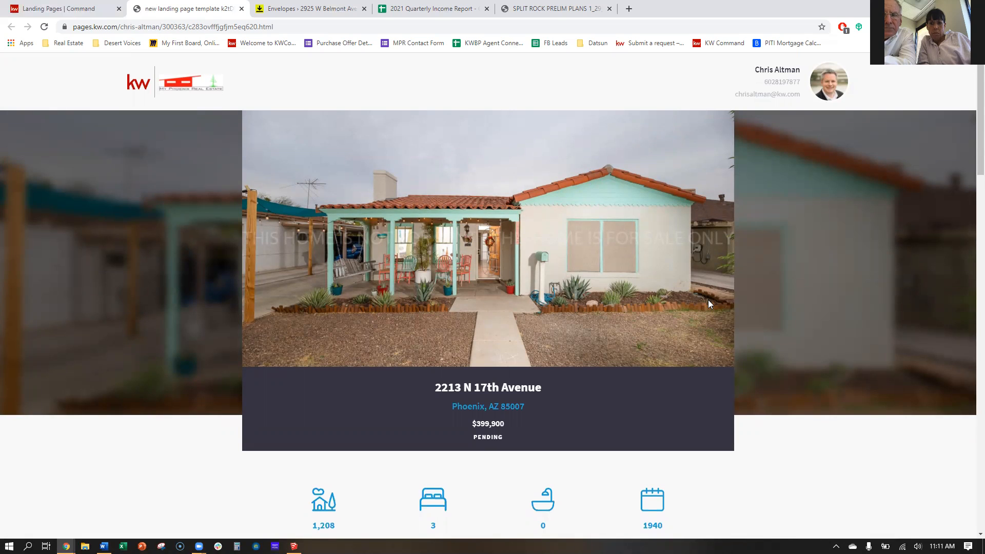
pyautogui.scroll(-15, 518, 379)
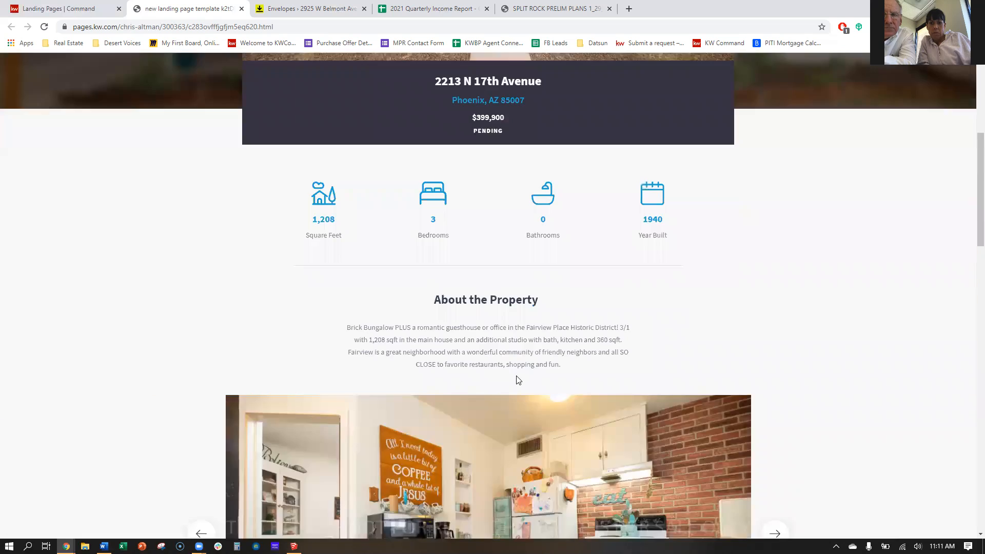
pyautogui.scroll(-8, 517, 380)
pyautogui.scroll(20, 517, 380)
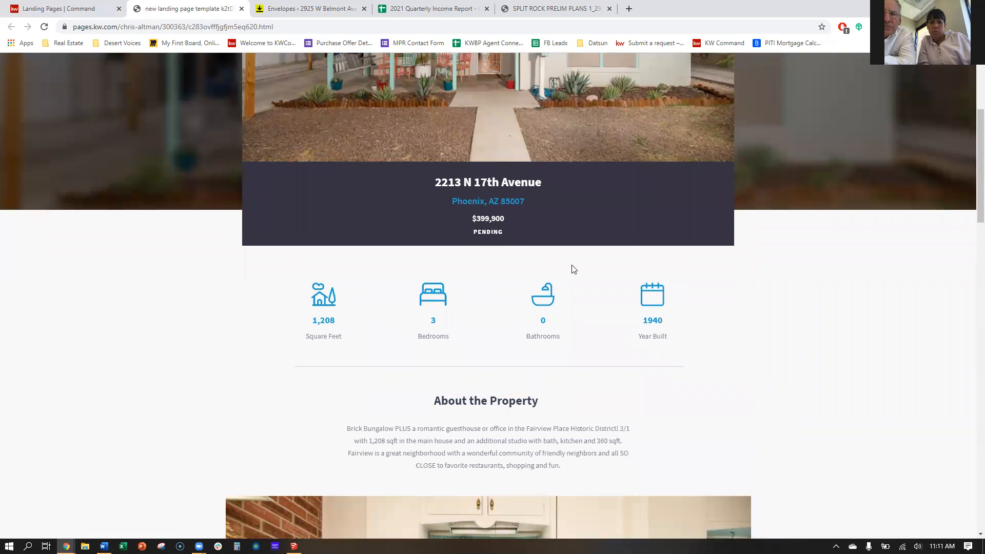
pyautogui.scroll(2, 573, 269)
pyautogui.scroll(2, 572, 265)
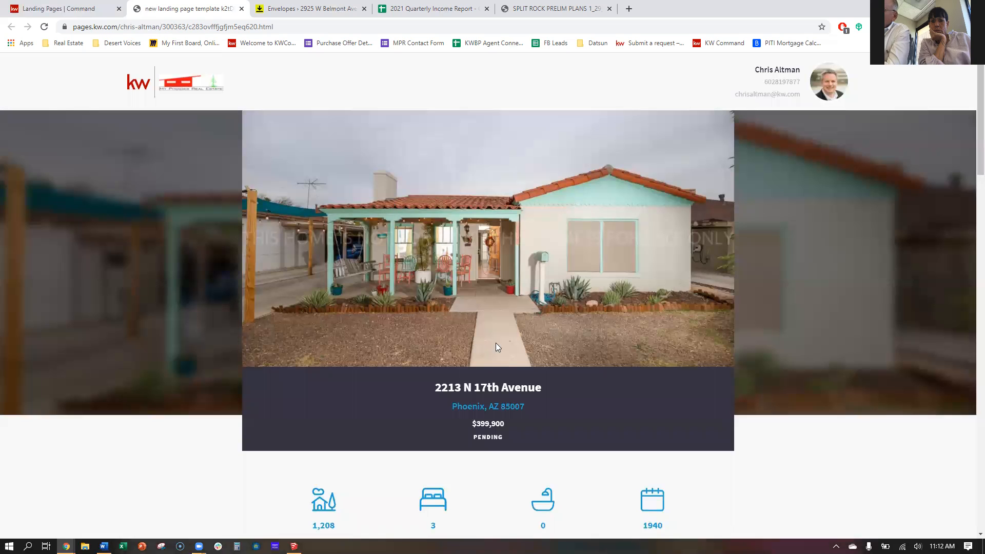
pyautogui.scroll(-7, 160, 230)
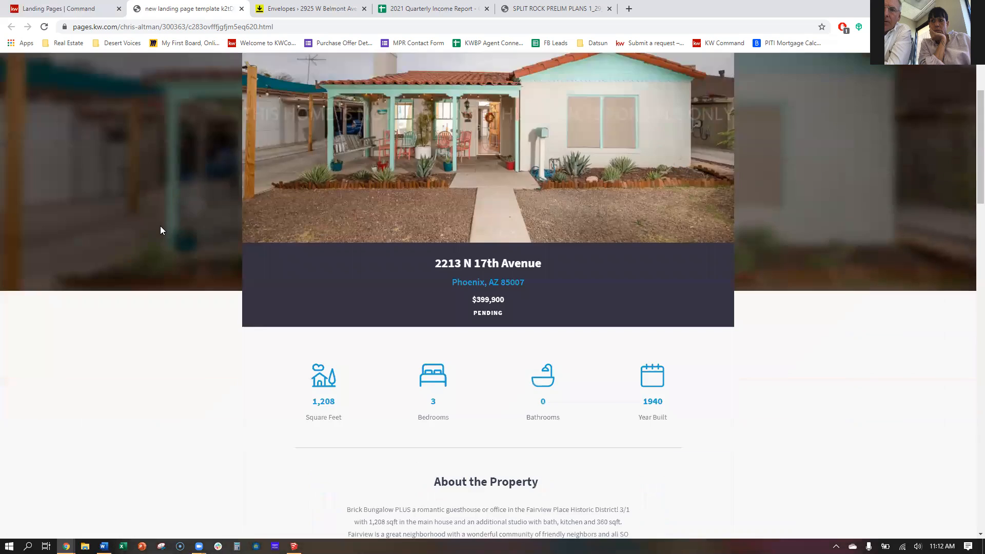
pyautogui.scroll(-6, 36, 206)
pyautogui.scroll(-12, 37, 206)
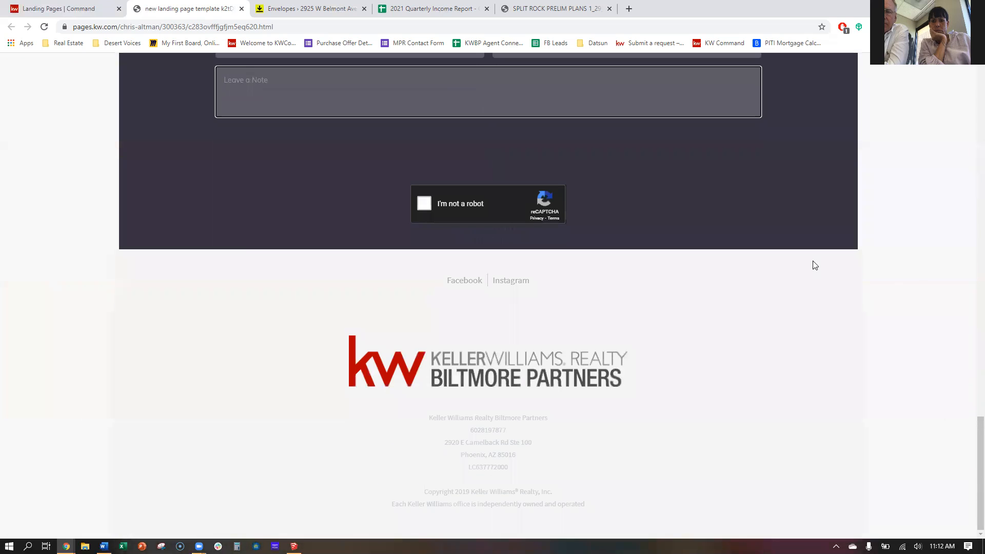
pyautogui.scroll(20, 922, 339)
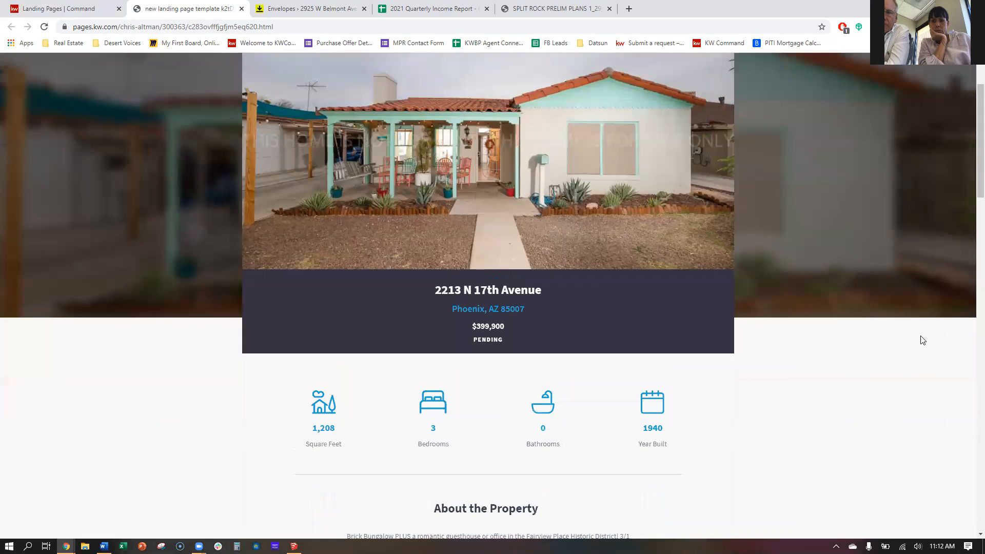
pyautogui.scroll(2, 922, 340)
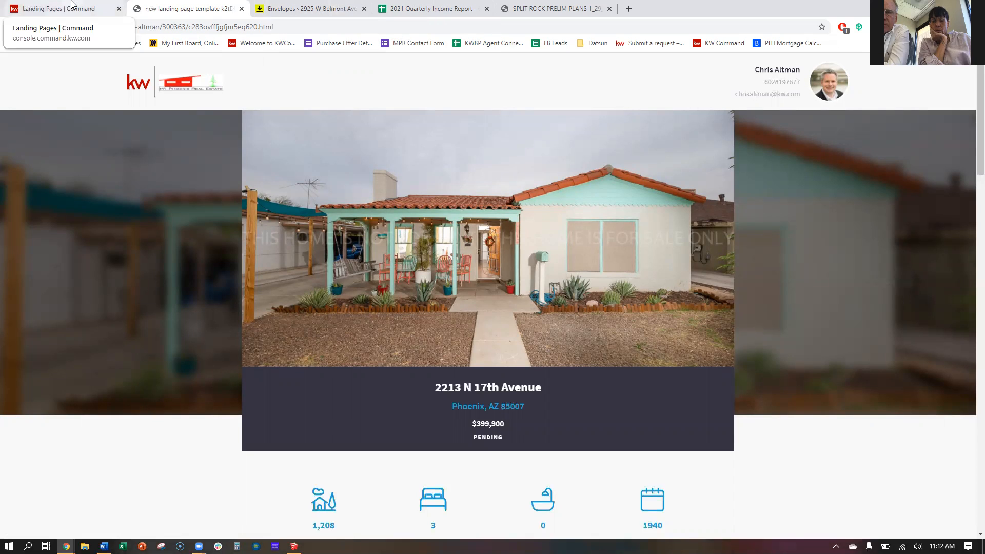